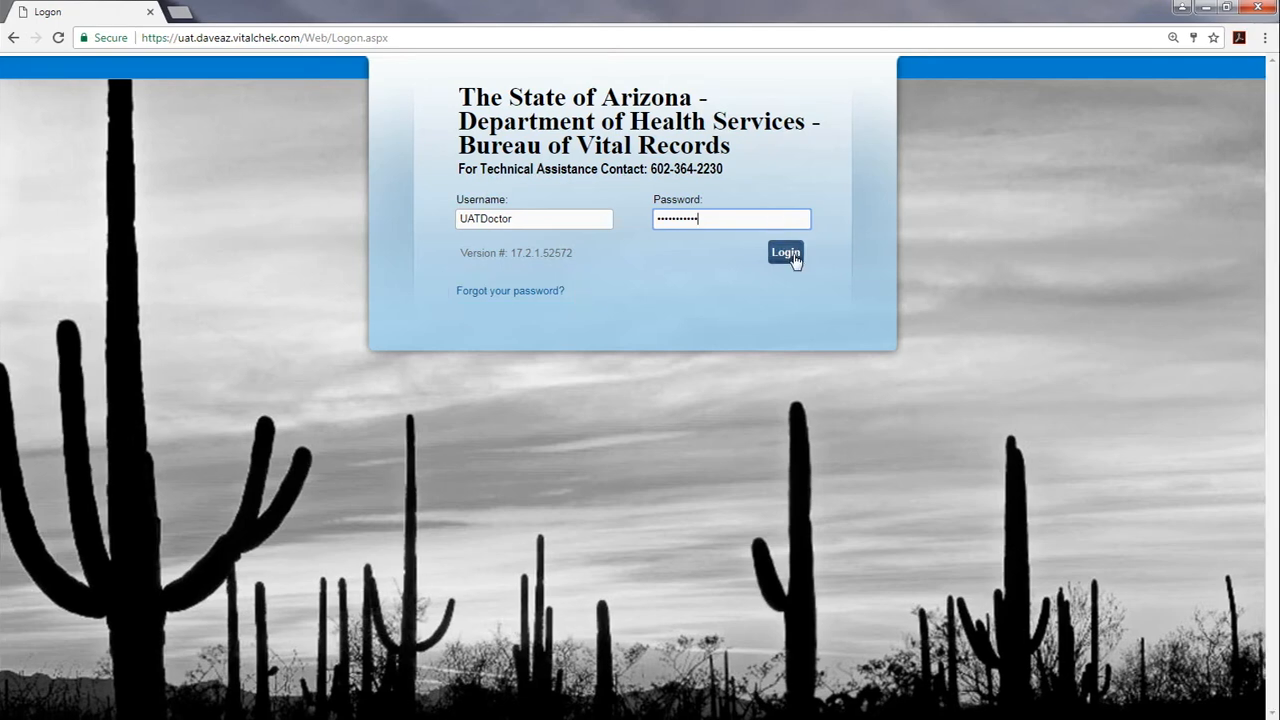
Sign in to Arizona DAVE with the entered username and password
{"action": "left_click", "coordinate": [788, 254]}
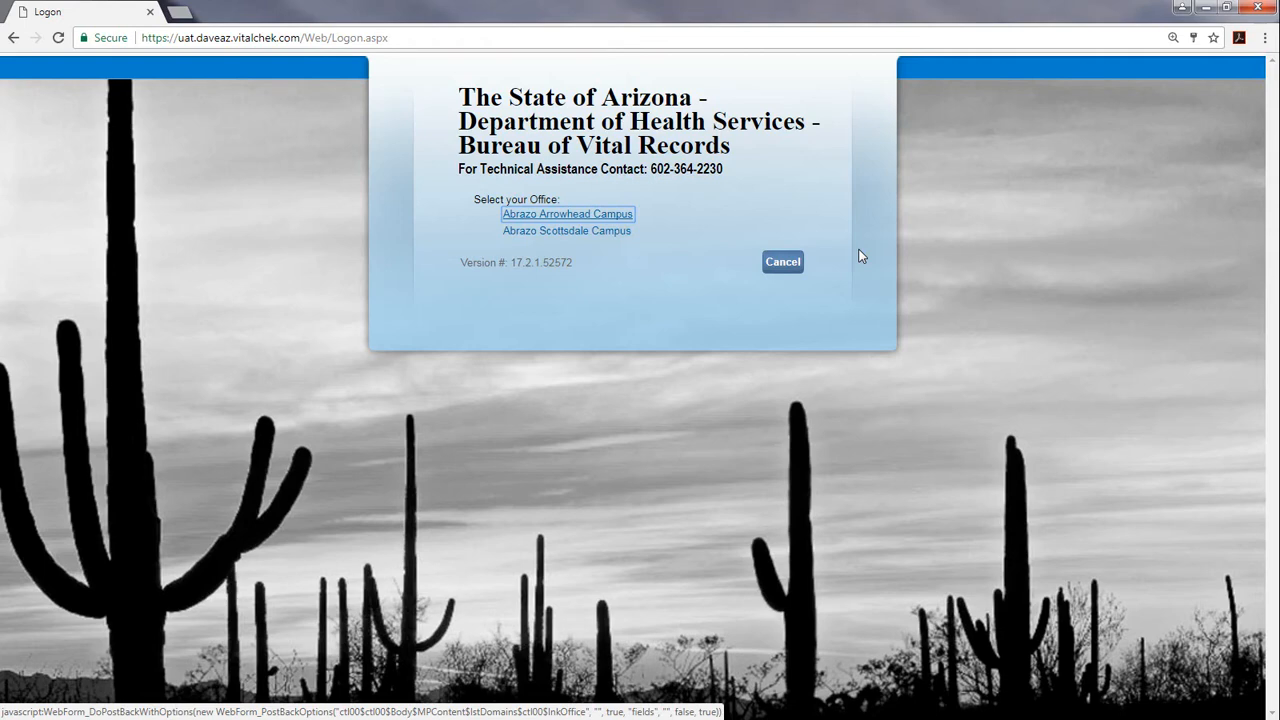
Choose Abrazo Scottsdale Campus as the working office
{"action": "left_click", "coordinate": [583, 236]}
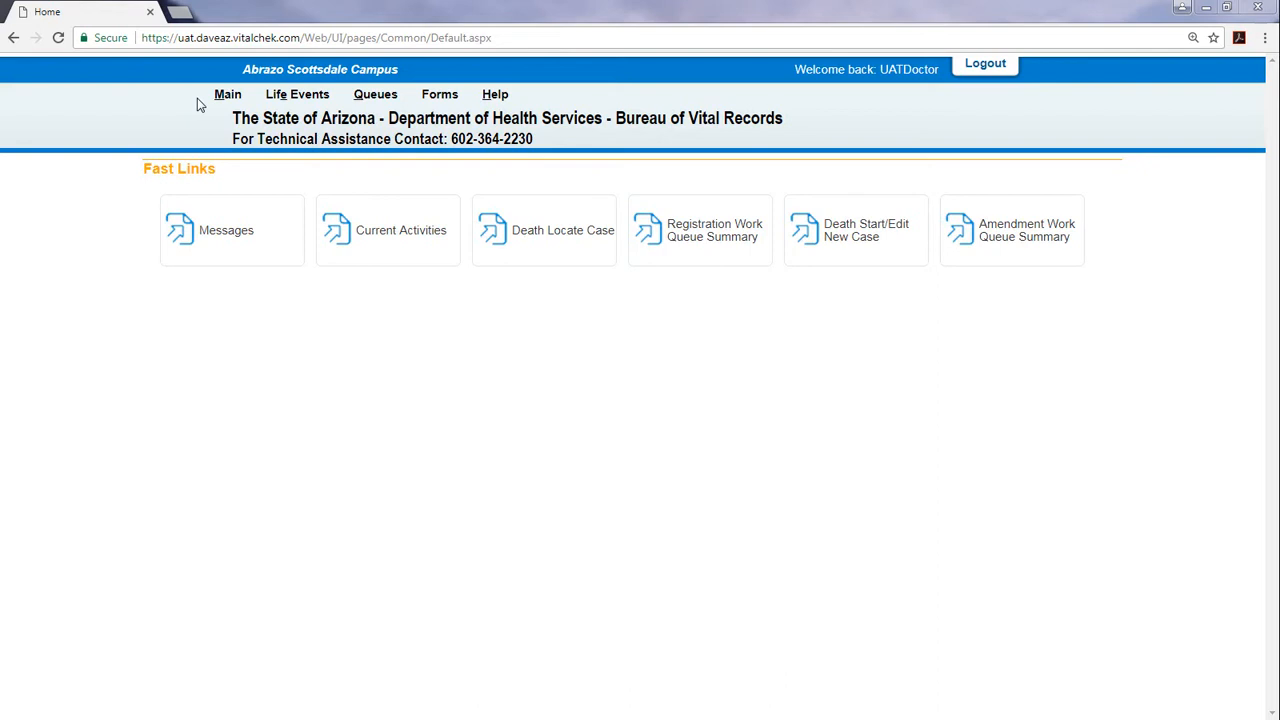
{"action": "mouse_move", "coordinate": [214, 100]}
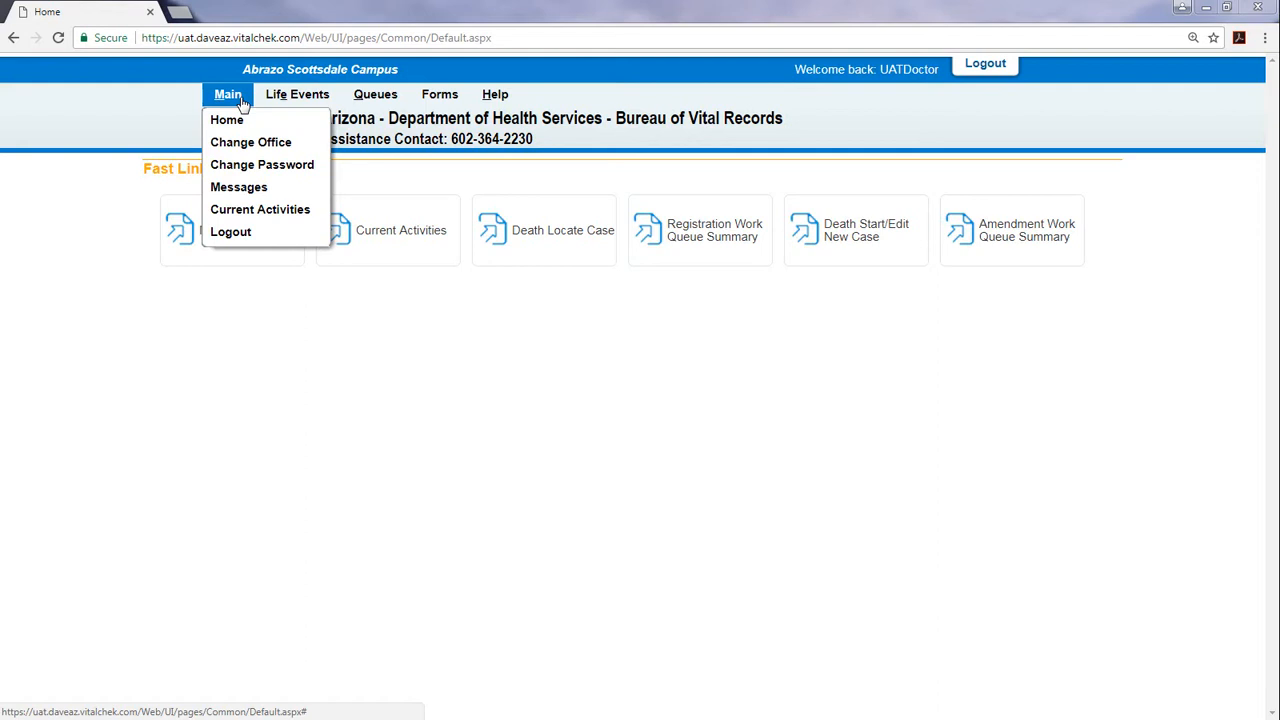
{"action": "mouse_move", "coordinate": [286, 100]}
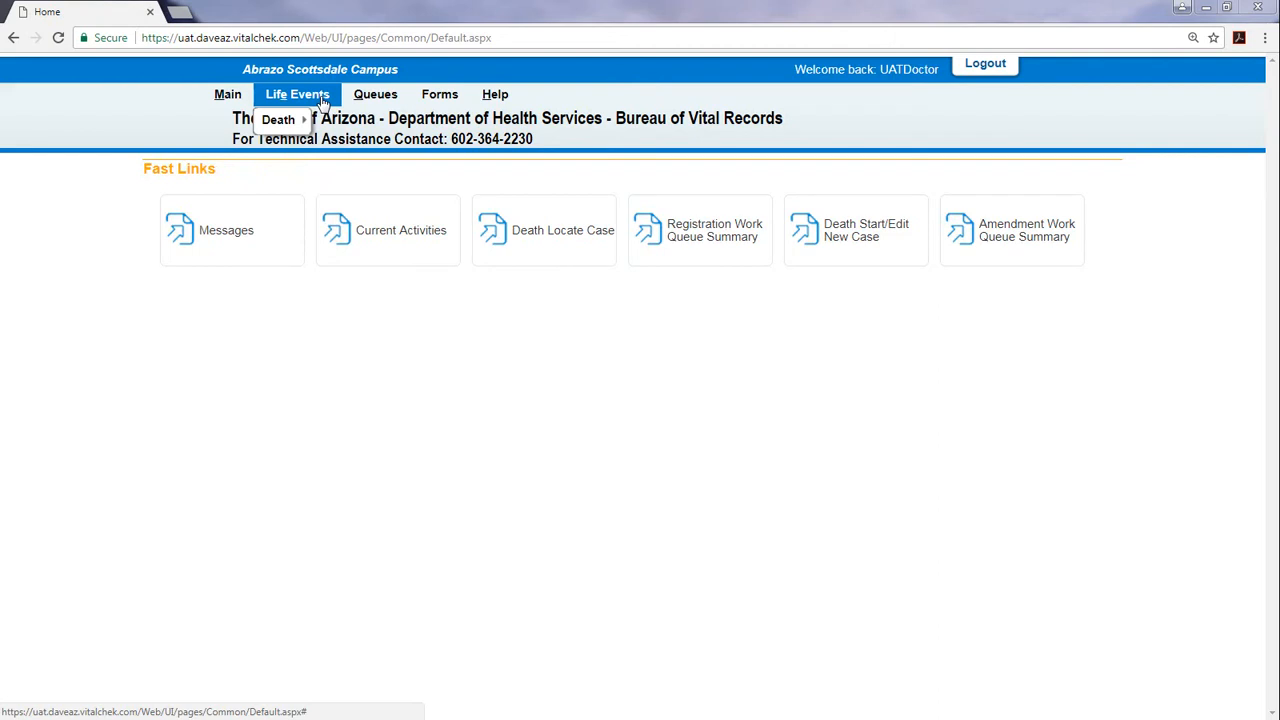
{"action": "mouse_move", "coordinate": [302, 121]}
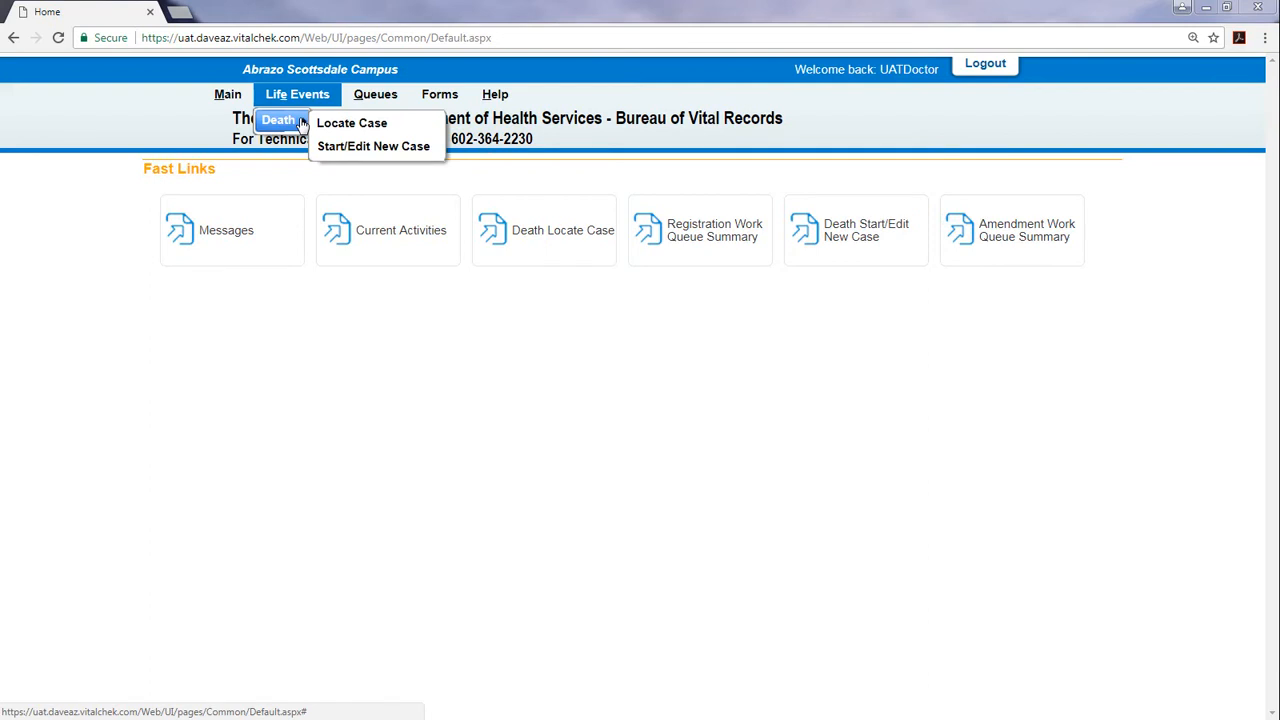
{"action": "mouse_move", "coordinate": [403, 105]}
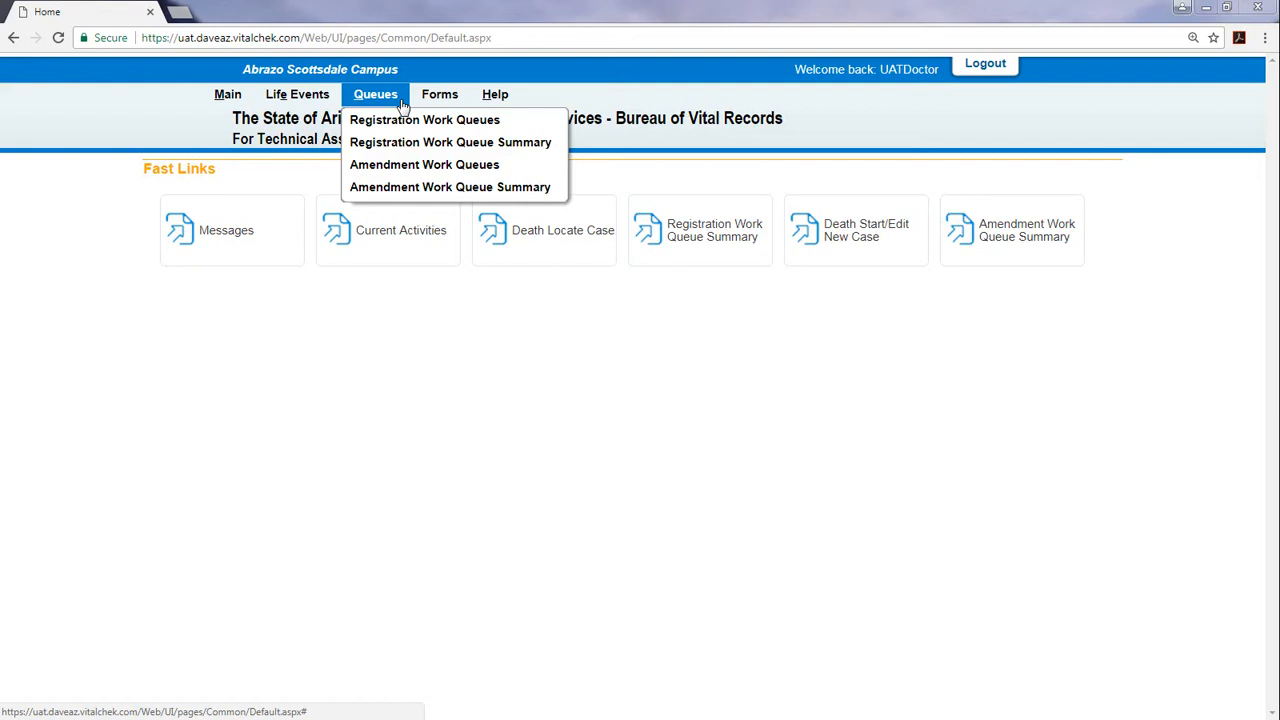
{"action": "mouse_move", "coordinate": [465, 101]}
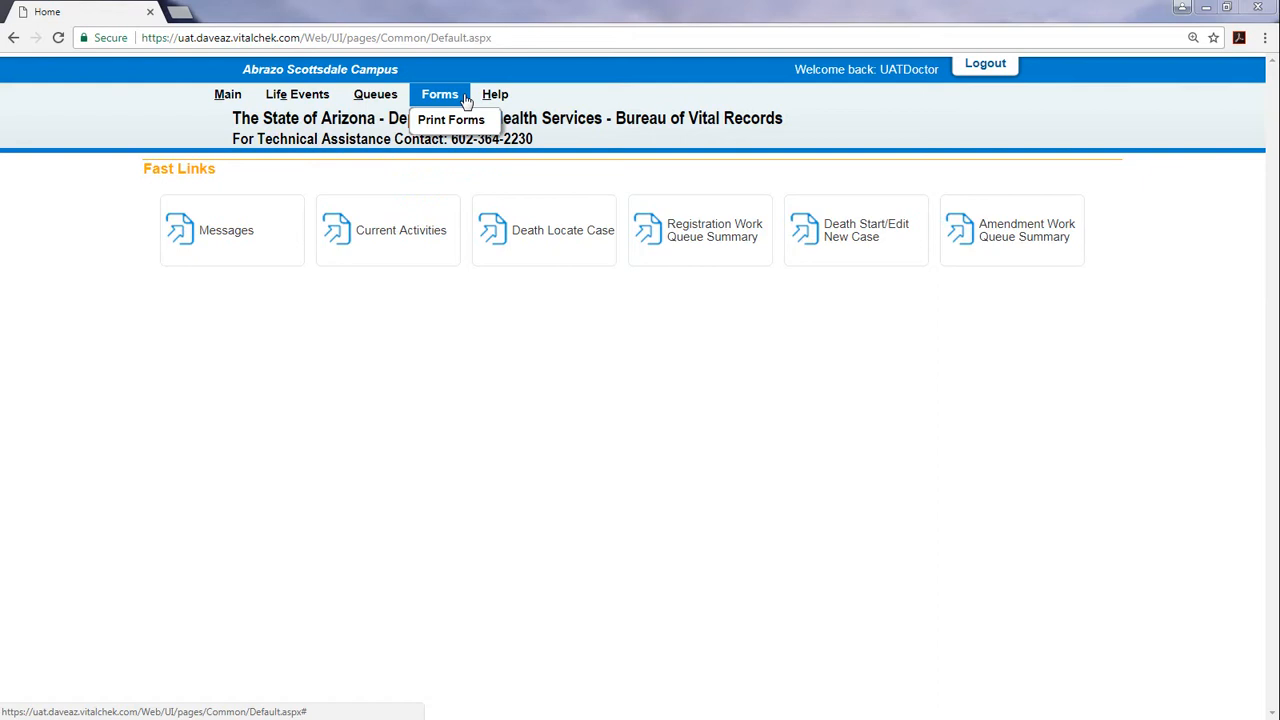
{"action": "mouse_move", "coordinate": [508, 101]}
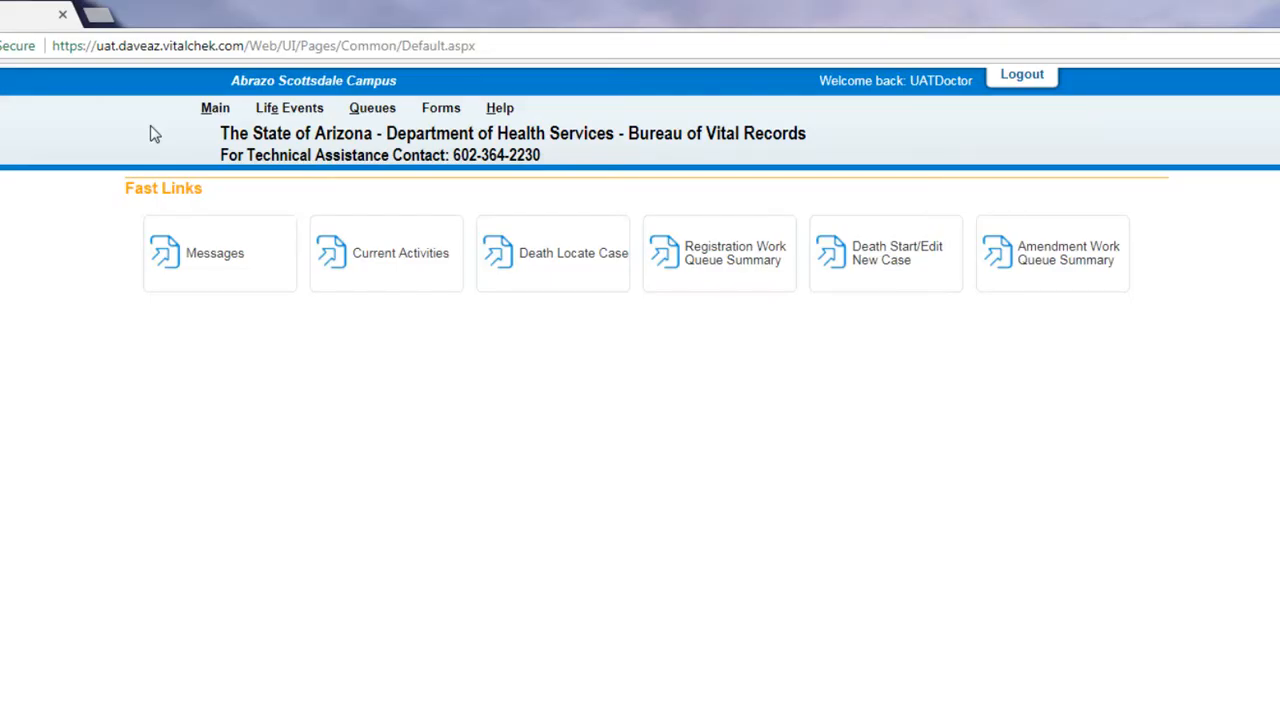
{"action": "left_click", "coordinate": [212, 112]}
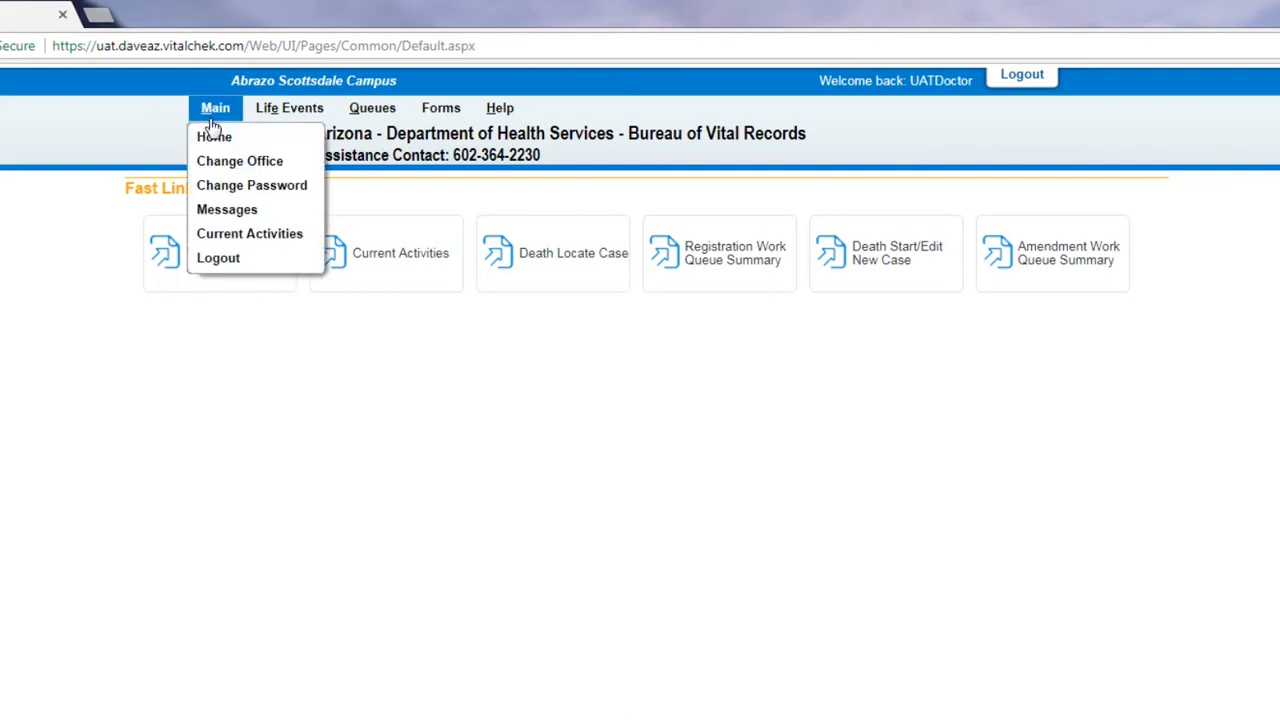
{"action": "left_click", "coordinate": [268, 212]}
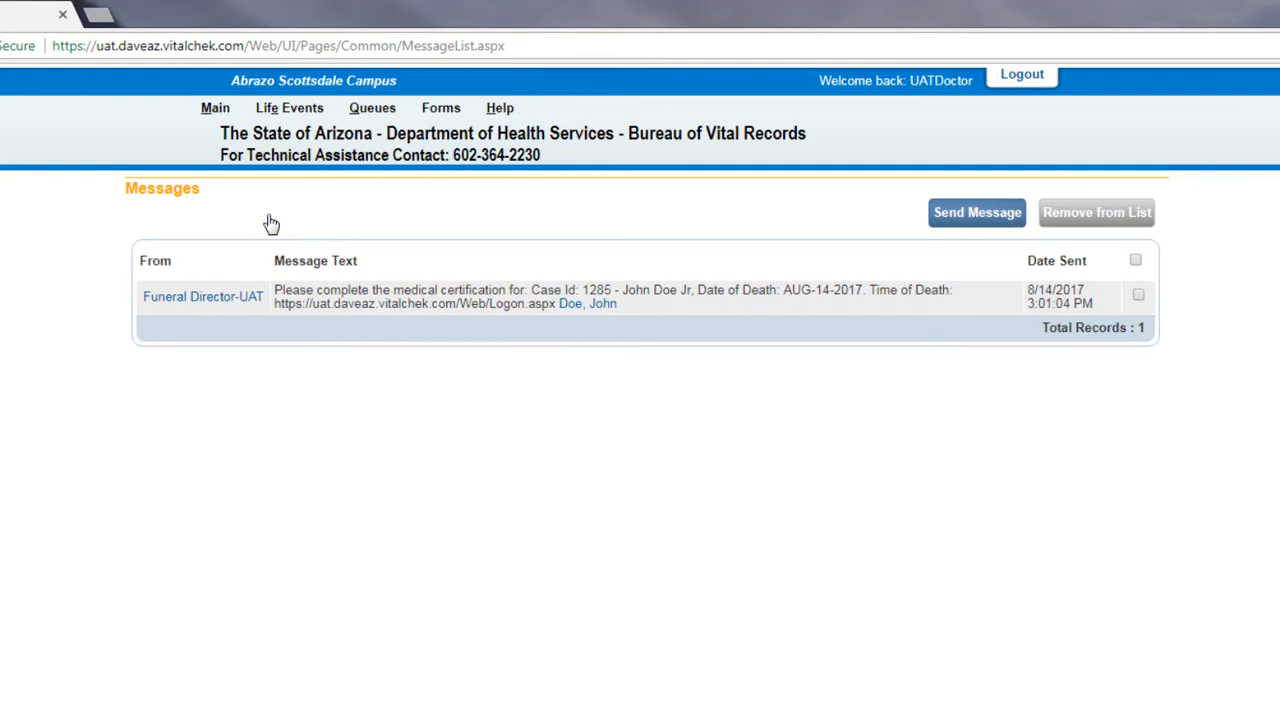
{"action": "left_click", "coordinate": [609, 314]}
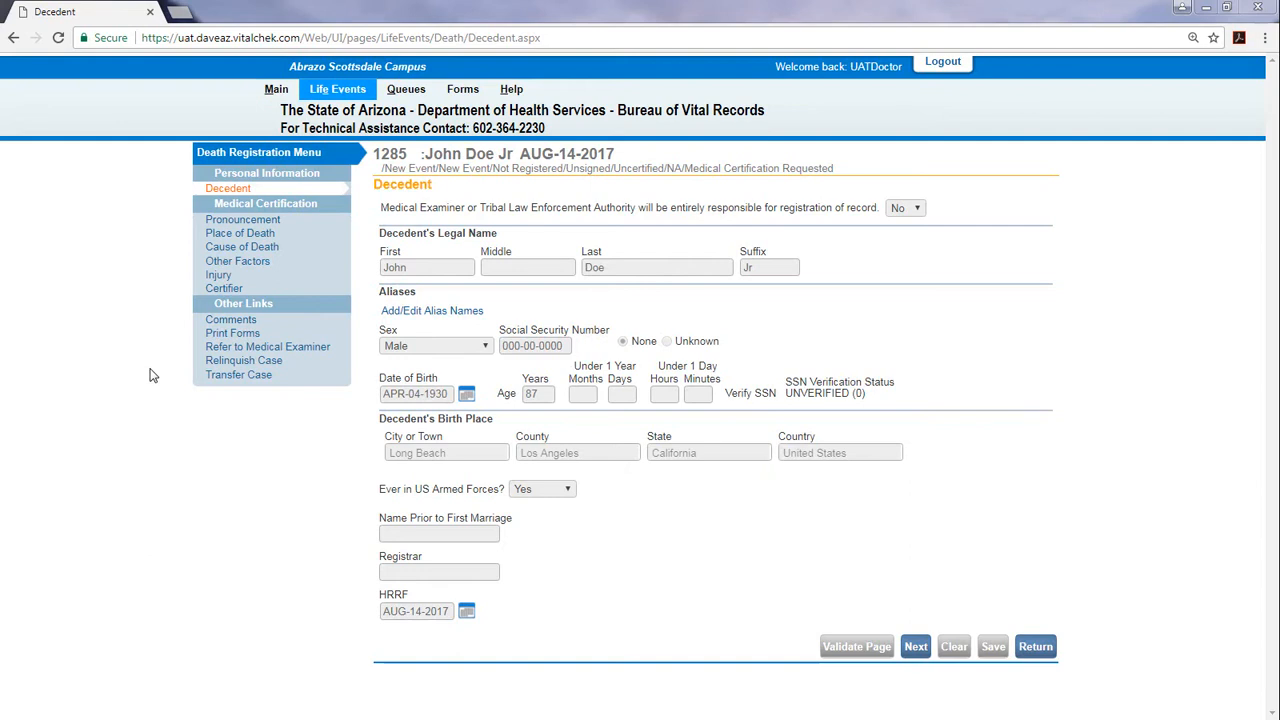
Move from the Decedent page to the Pronouncement section
{"action": "left_click", "coordinate": [924, 656]}
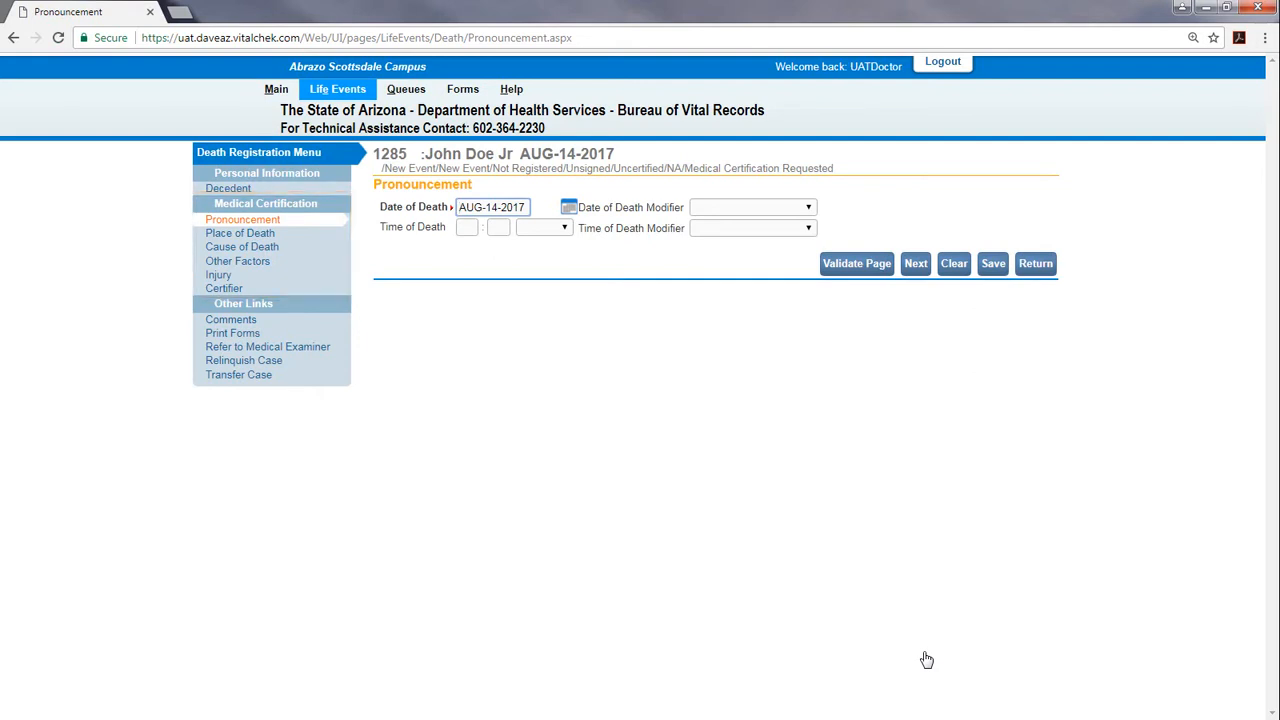
Record time of death 00:30 Military, with Actual date and time modifiers
{"action": "key", "text": "Tab"}
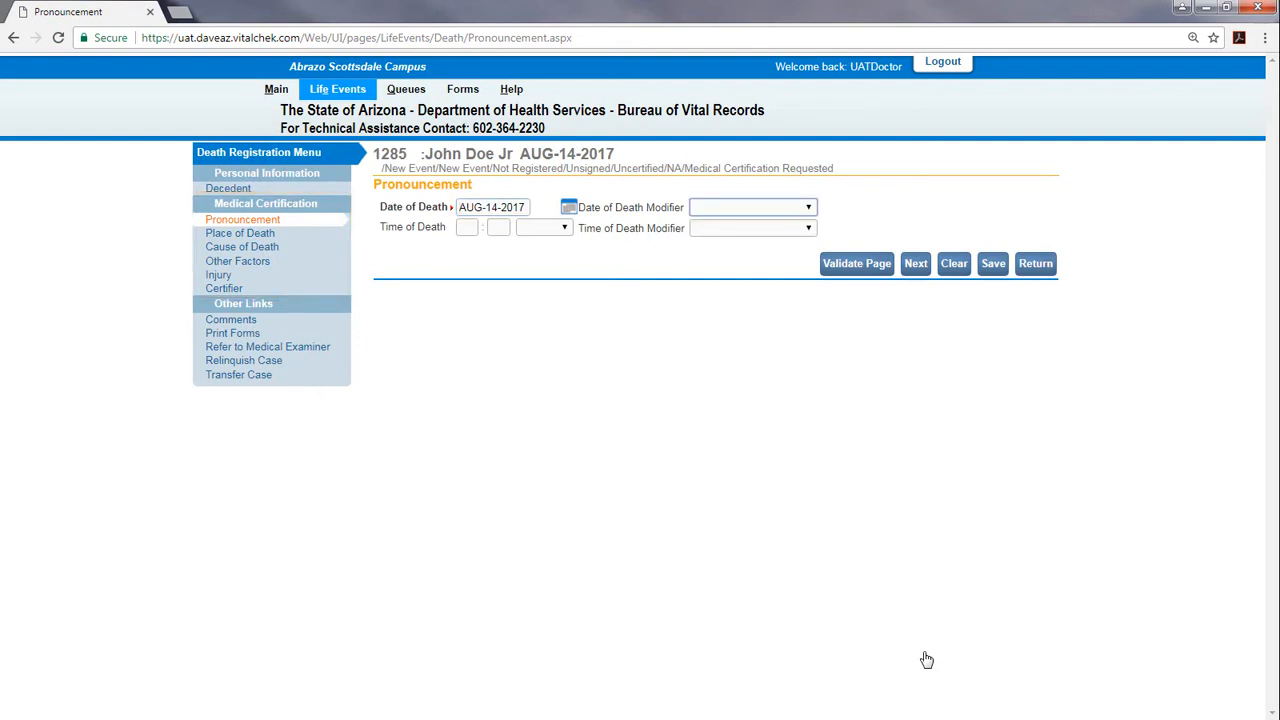
{"action": "key", "text": "Down"}
{"action": "key", "text": "Tab"}
{"action": "type", "text": "00"}
{"action": "key", "text": "Tab"}
{"action": "type", "text": "30"}
{"action": "key", "text": "Tab"}
{"action": "key", "text": "m"}
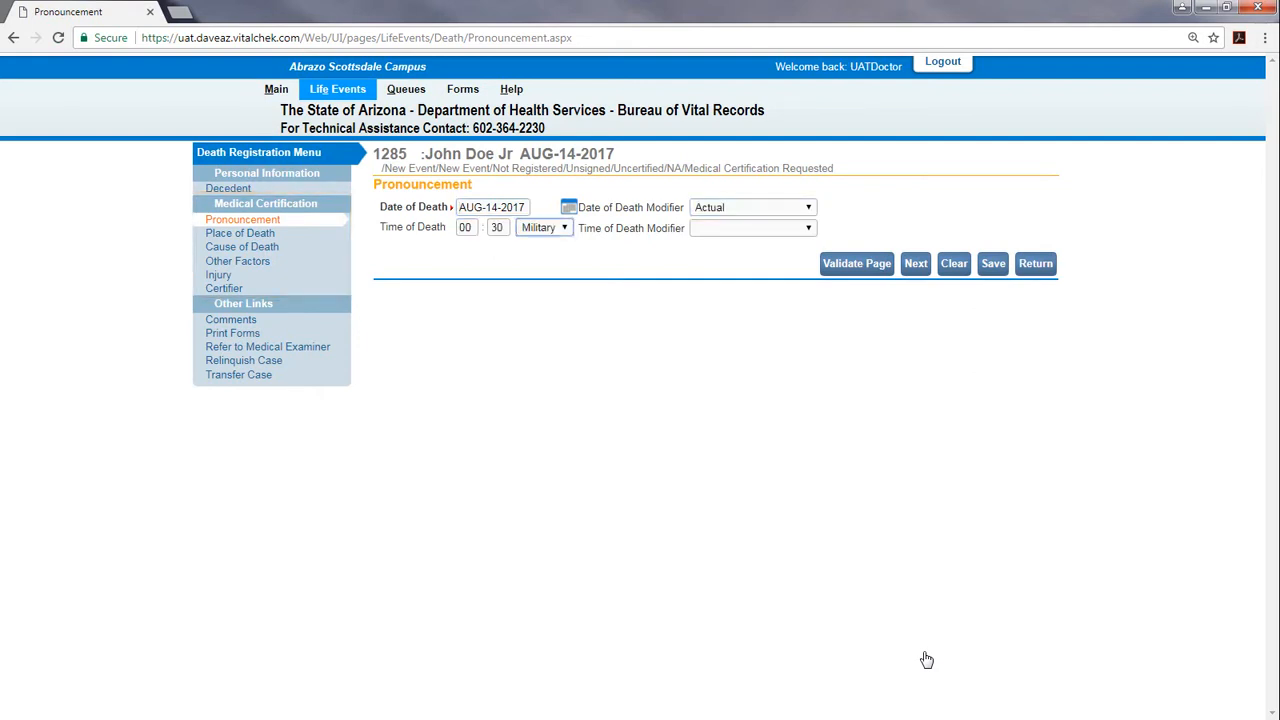
{"action": "key", "text": "Tab"}
{"action": "key", "text": "Down"}
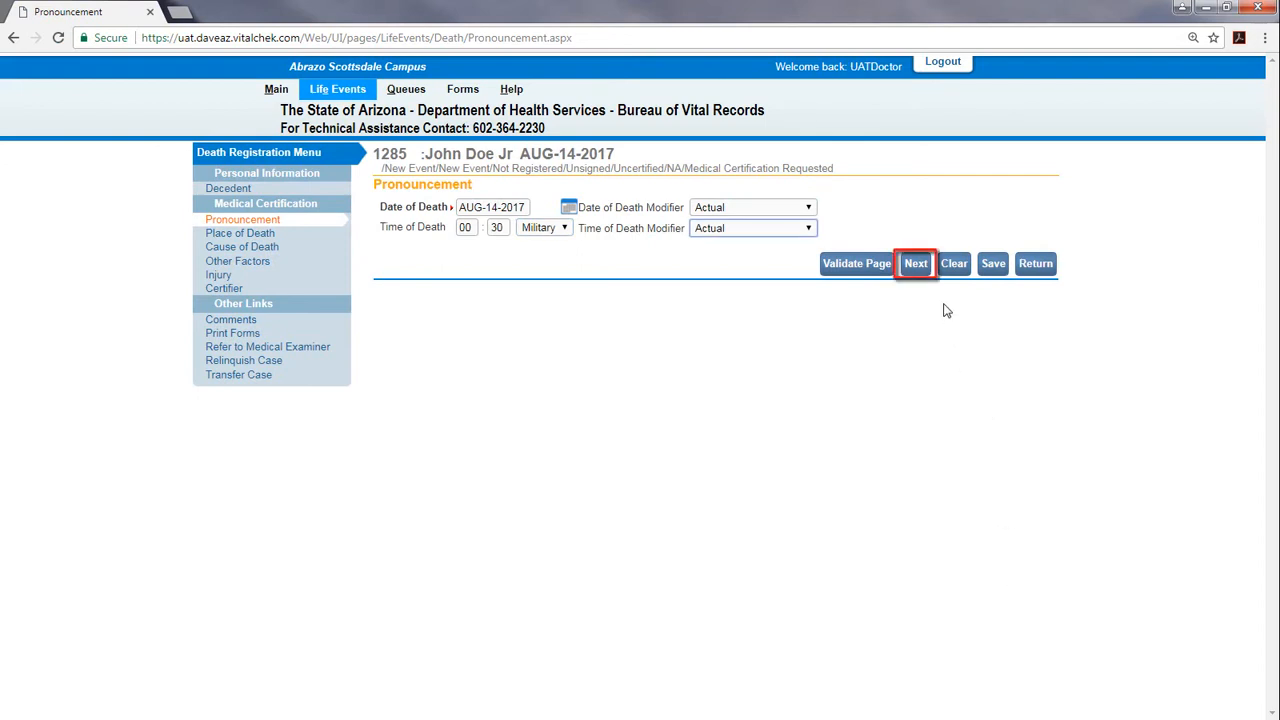
{"action": "left_click", "coordinate": [918, 268]}
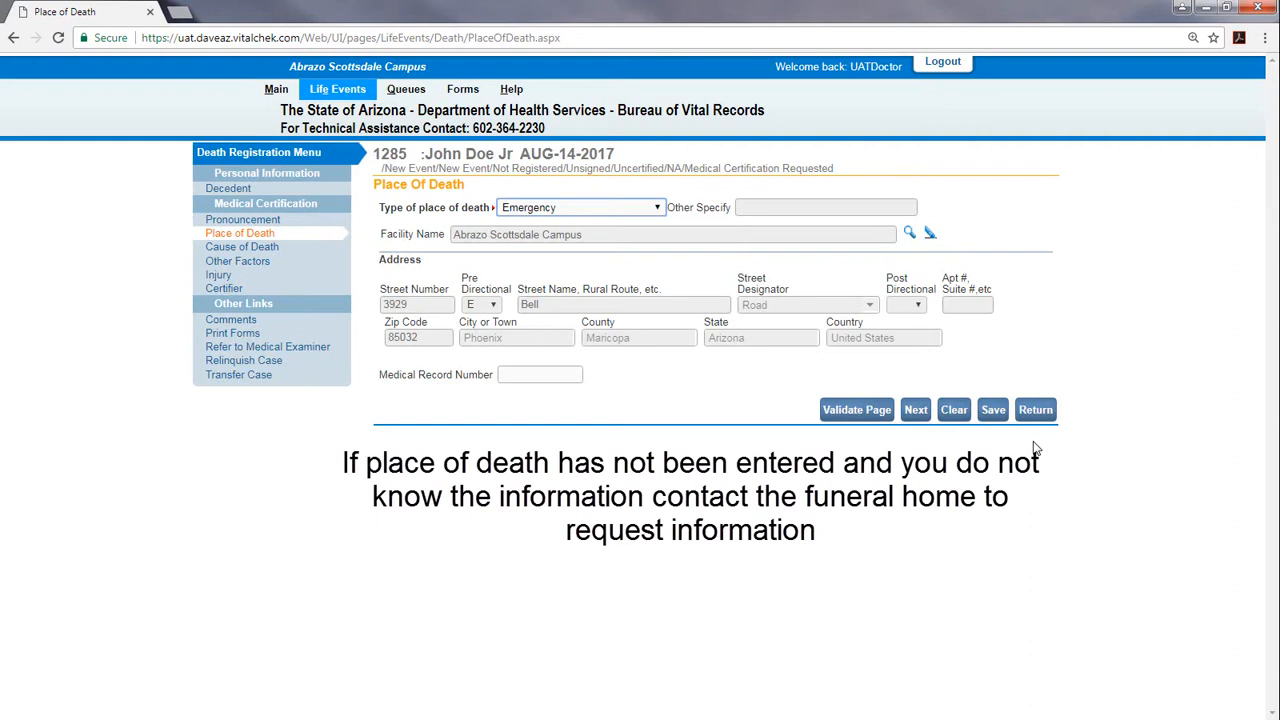
Enter the medical record number on Place of Death and continue to Cause of Death
{"action": "type", "text": "123456"}
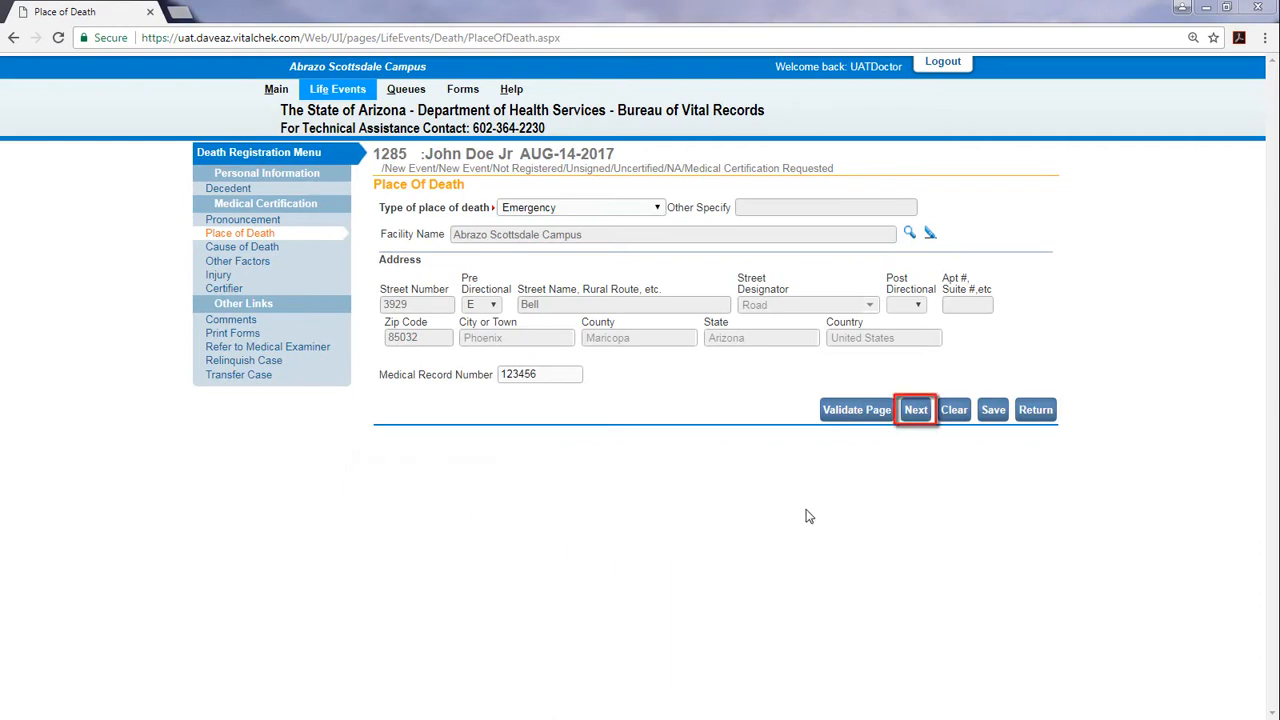
{"action": "left_click", "coordinate": [916, 412]}
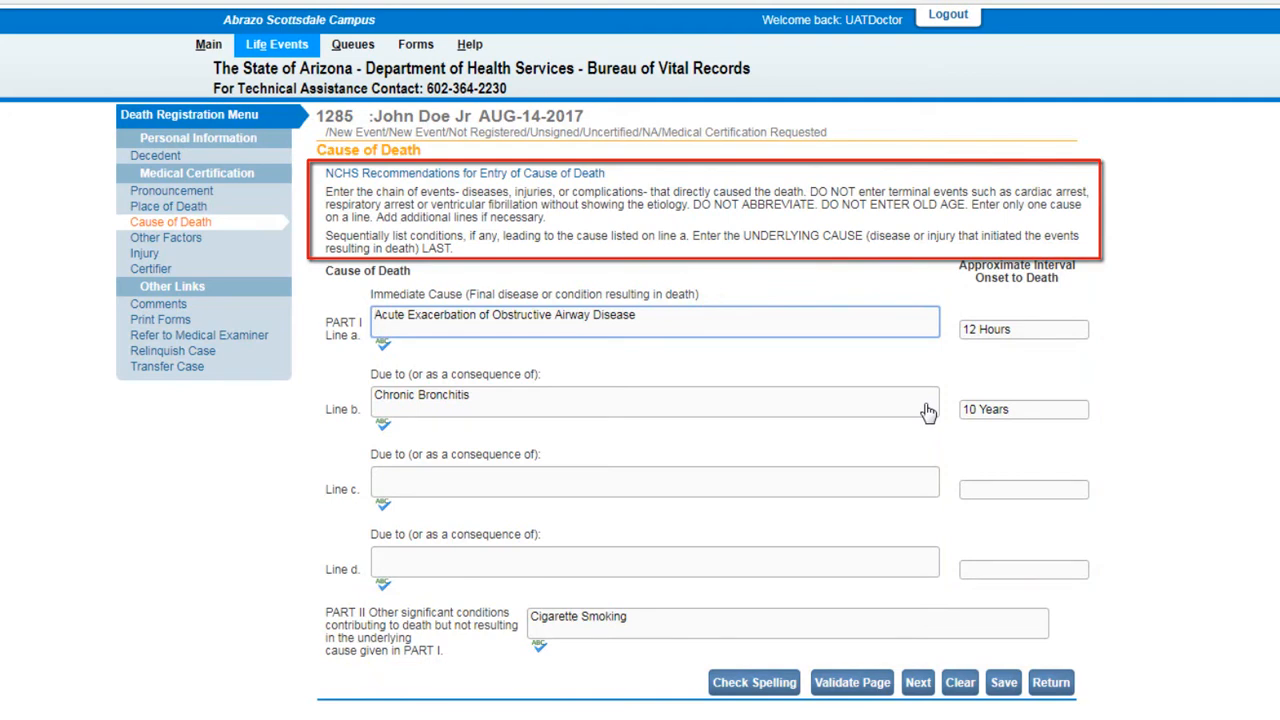
Spell-check the cause of death entries and move on to Other Factors
{"action": "left_click", "coordinate": [791, 690]}
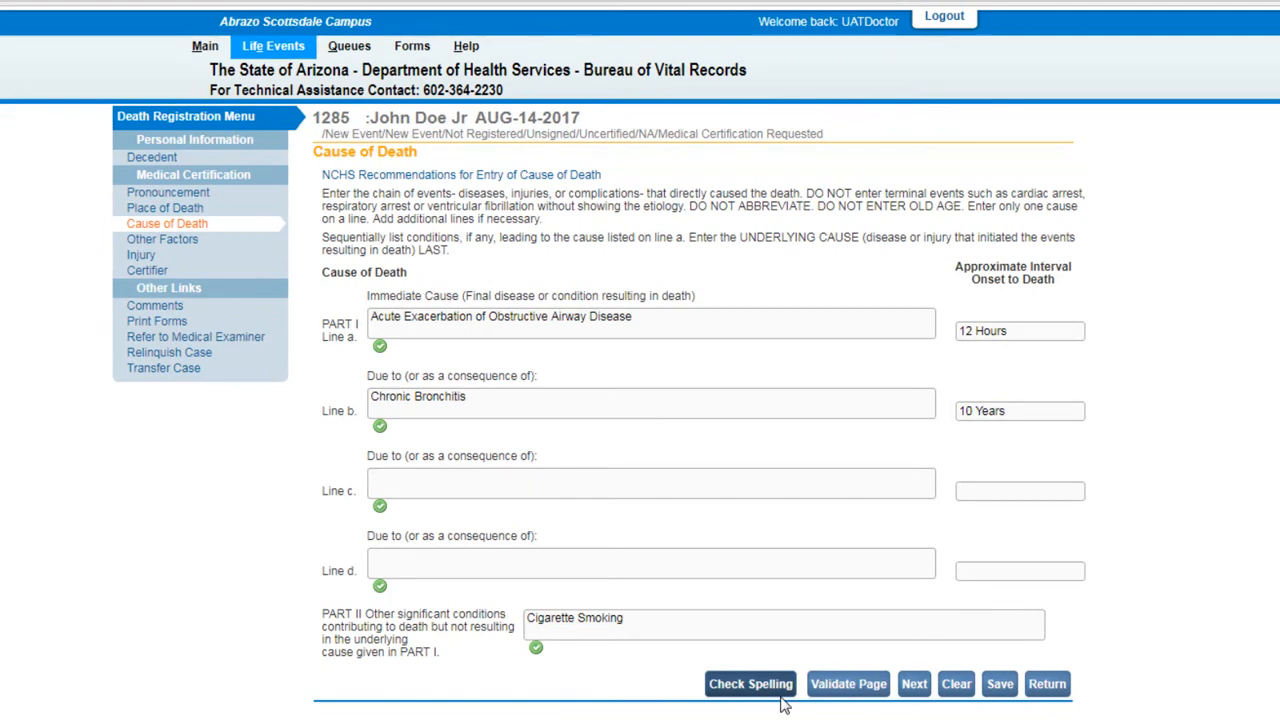
{"action": "left_click", "coordinate": [912, 692]}
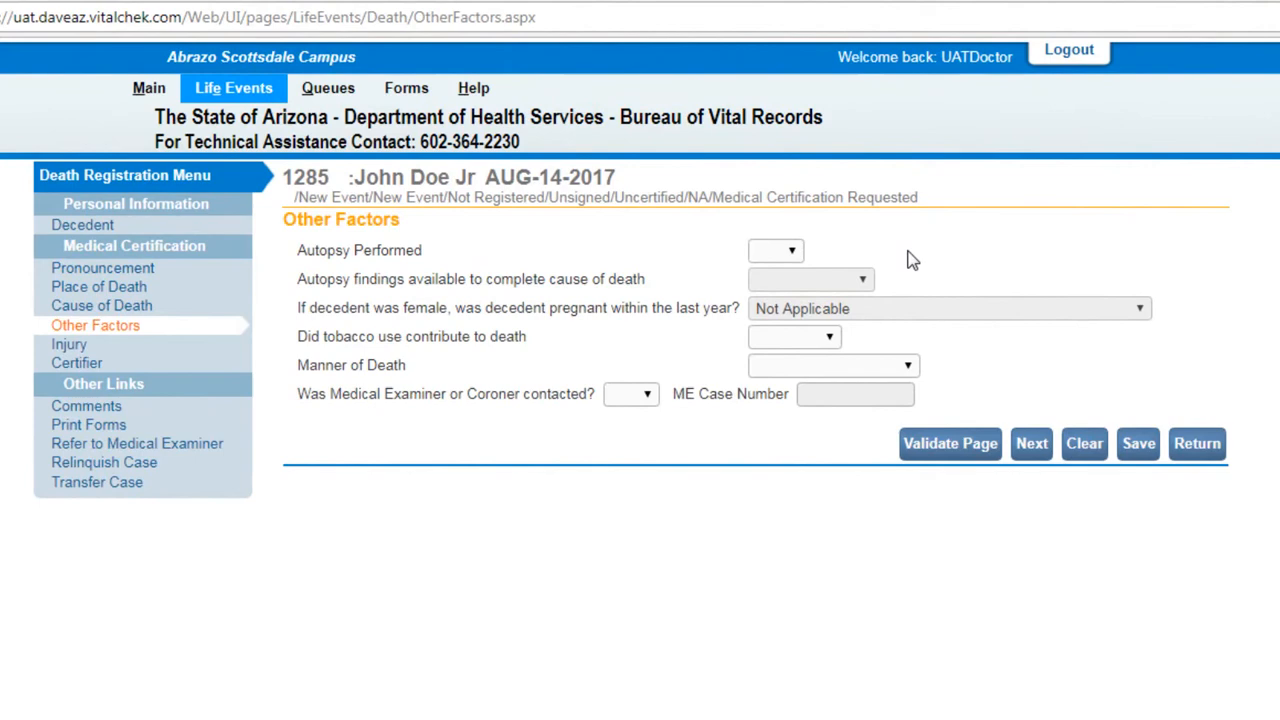
Set Autopsy to No, tobacco contributing Yes, Natural Death, and ME contacted No
{"action": "left_click", "coordinate": [790, 251]}
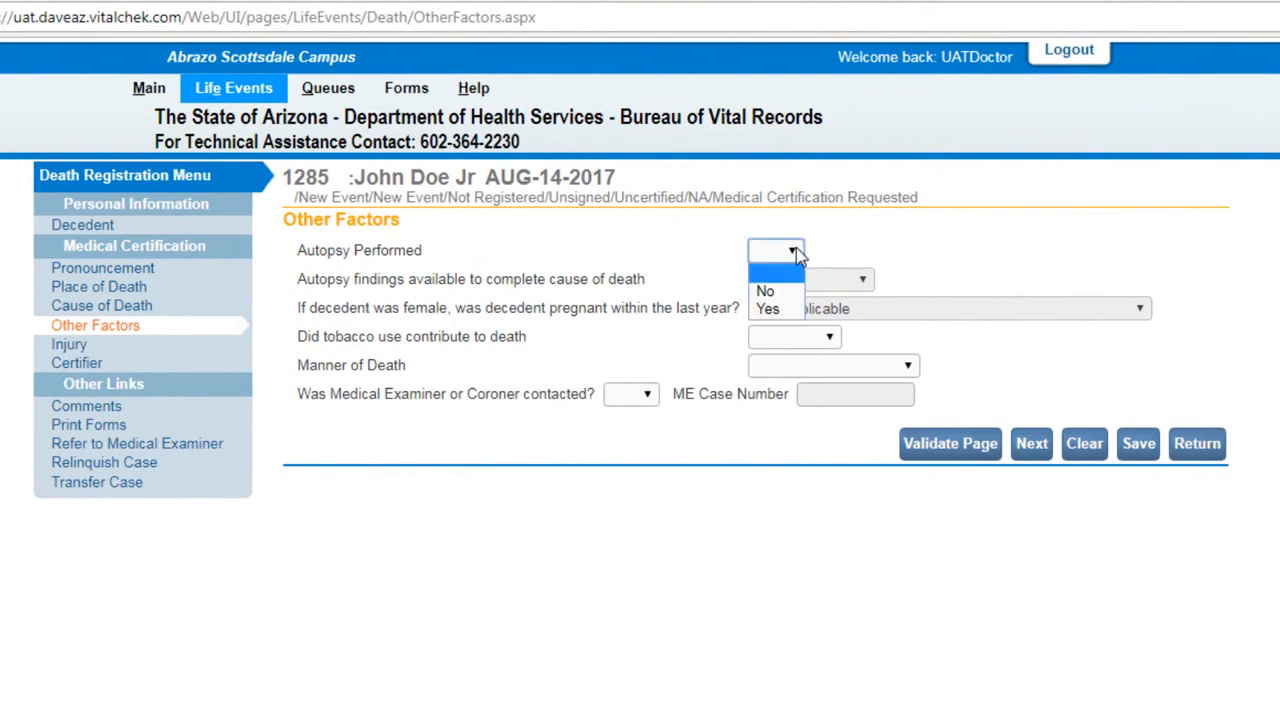
{"action": "left_click", "coordinate": [765, 290]}
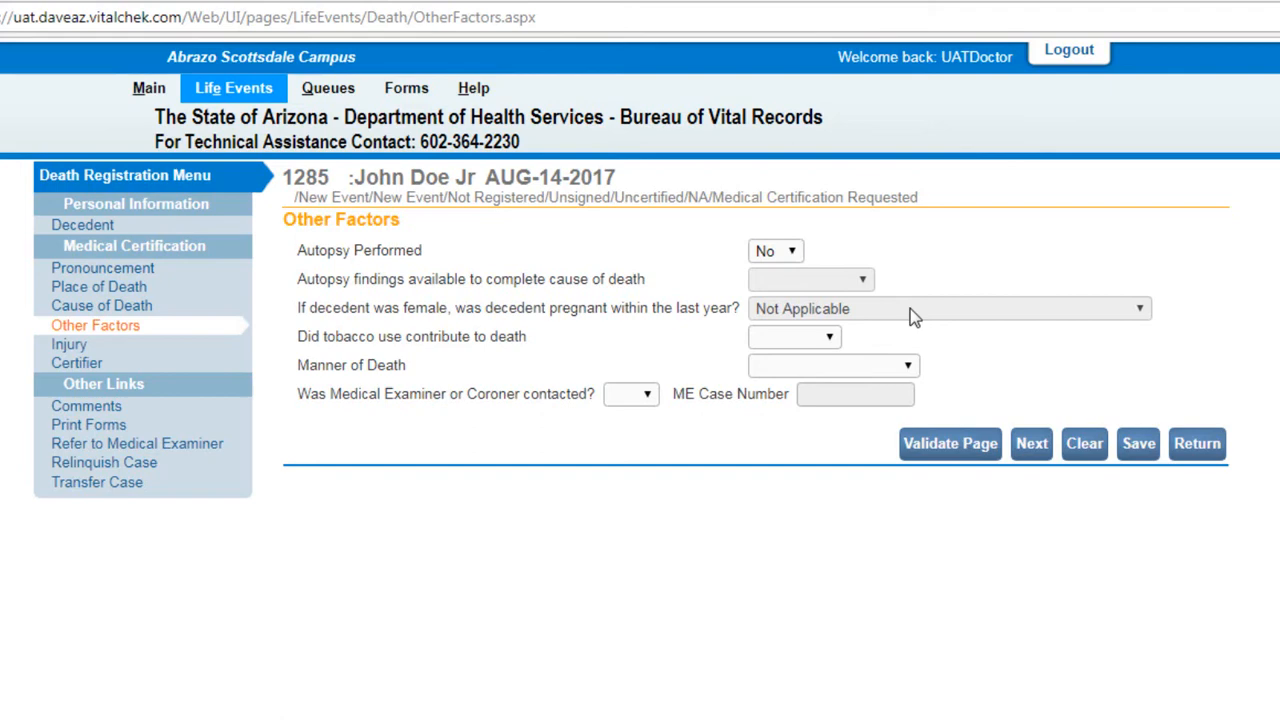
{"action": "left_click", "coordinate": [831, 340]}
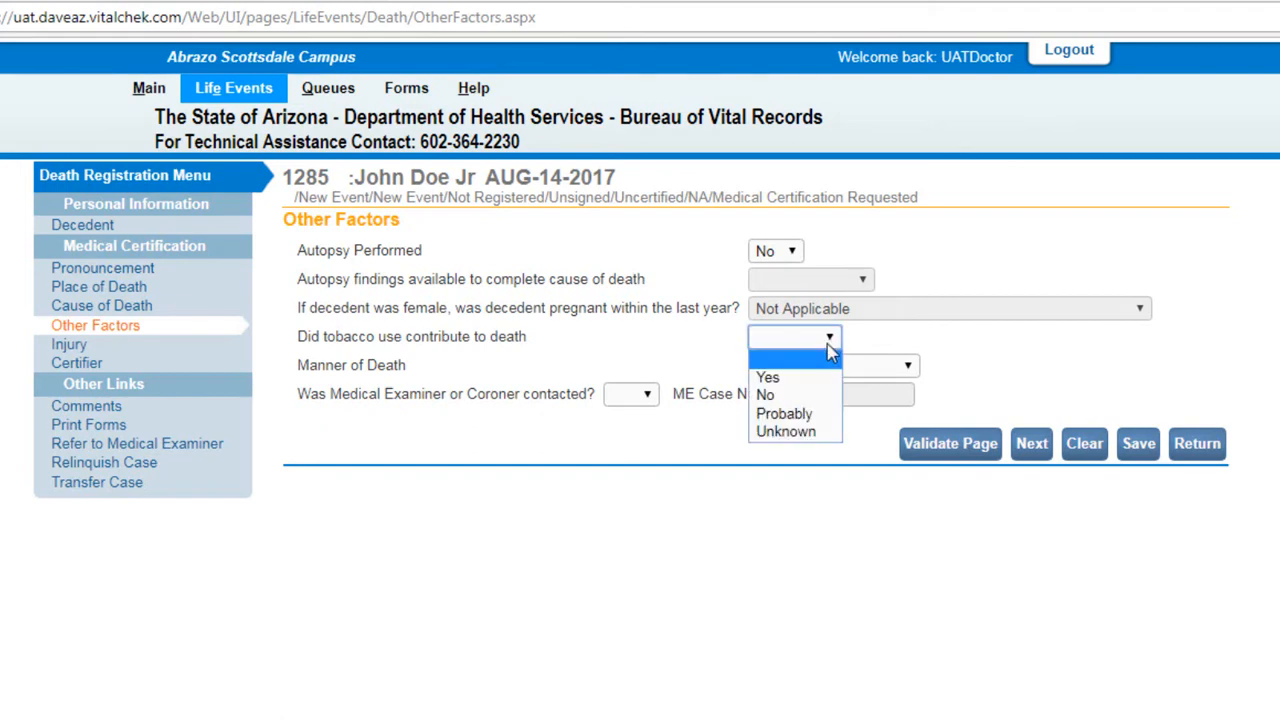
{"action": "left_click", "coordinate": [823, 377]}
{"action": "left_click", "coordinate": [908, 368]}
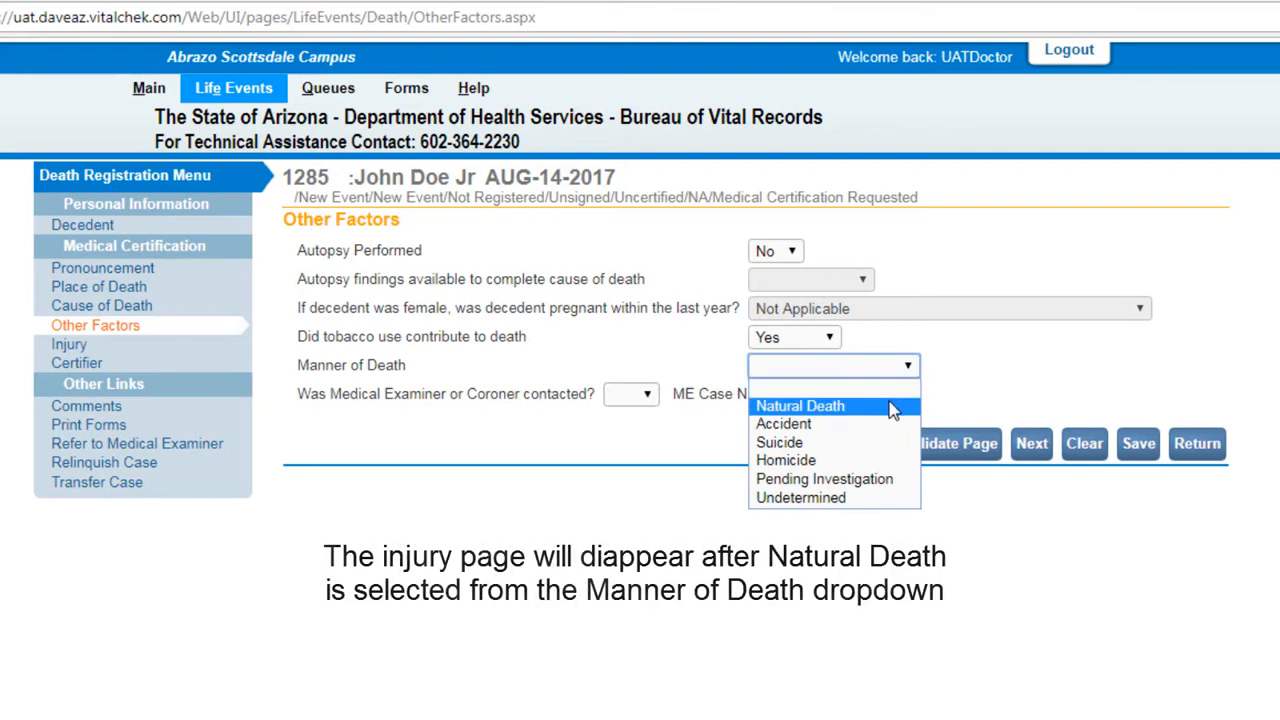
{"action": "left_click", "coordinate": [893, 406]}
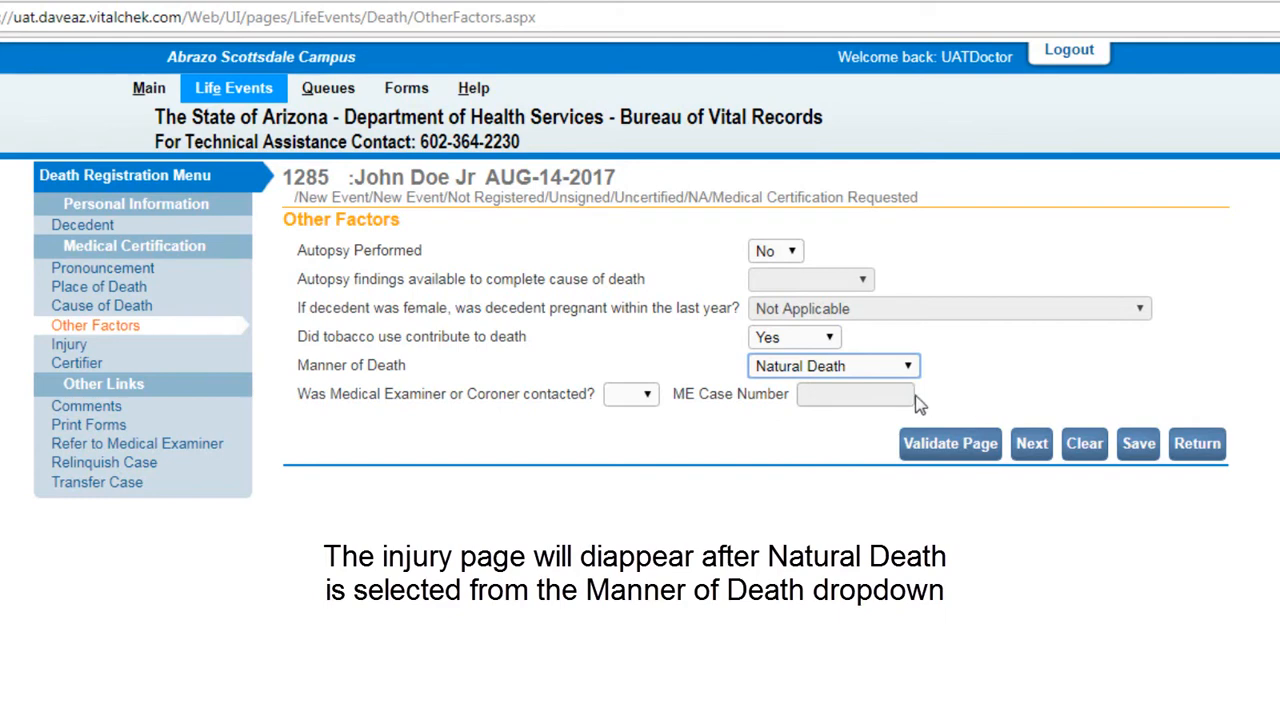
{"action": "left_click", "coordinate": [651, 399]}
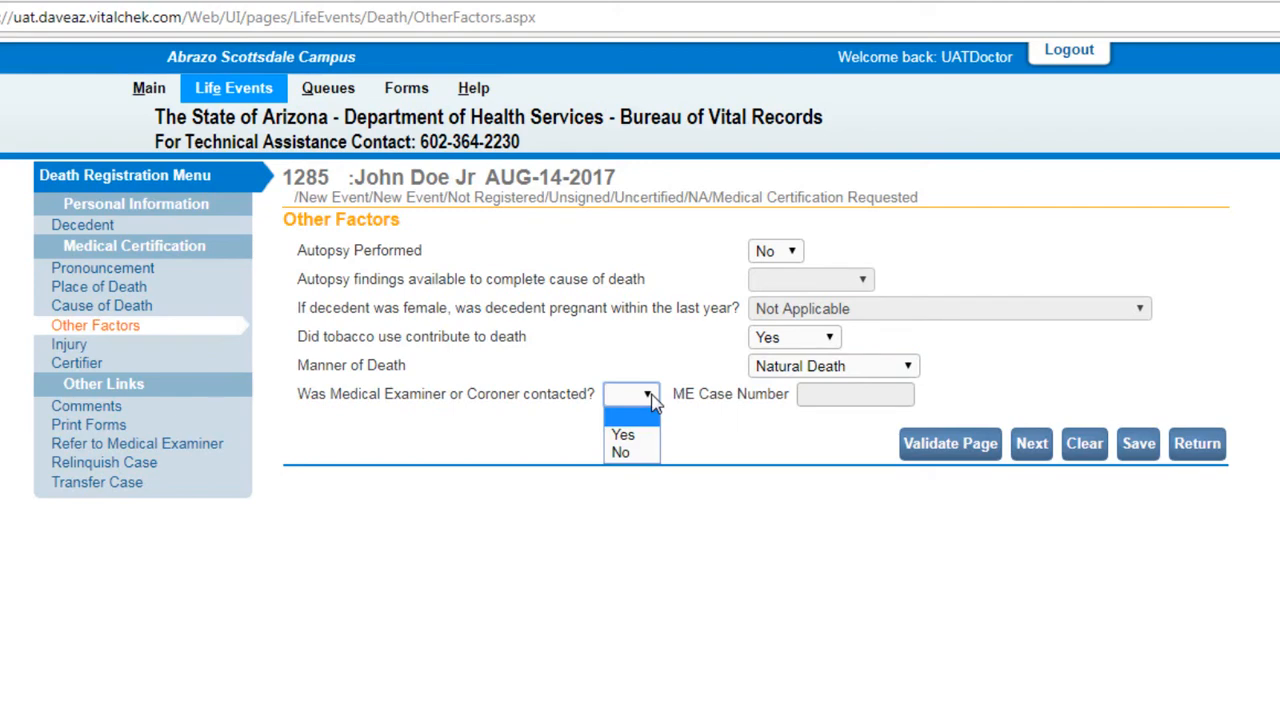
{"action": "left_click", "coordinate": [646, 454]}
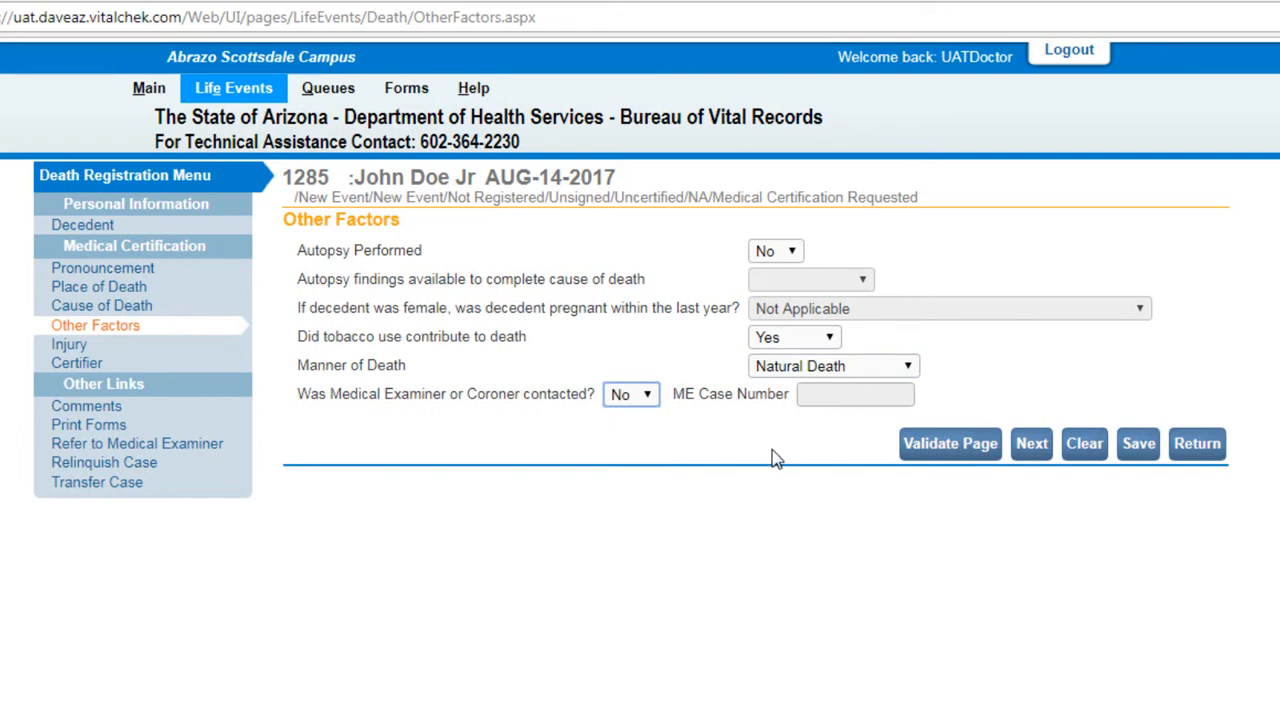
{"action": "left_click", "coordinate": [1032, 444]}
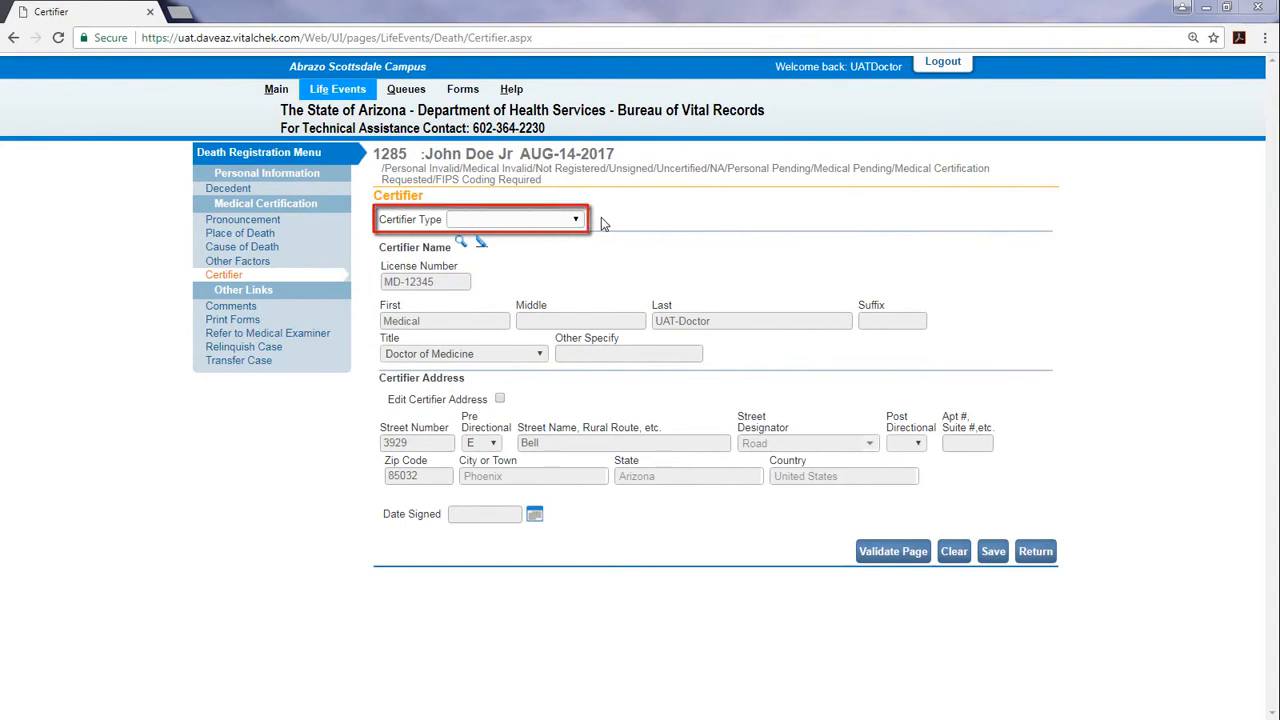
Choose Physician as the certifier type and validate the Certifier page
{"action": "left_click", "coordinate": [583, 219]}
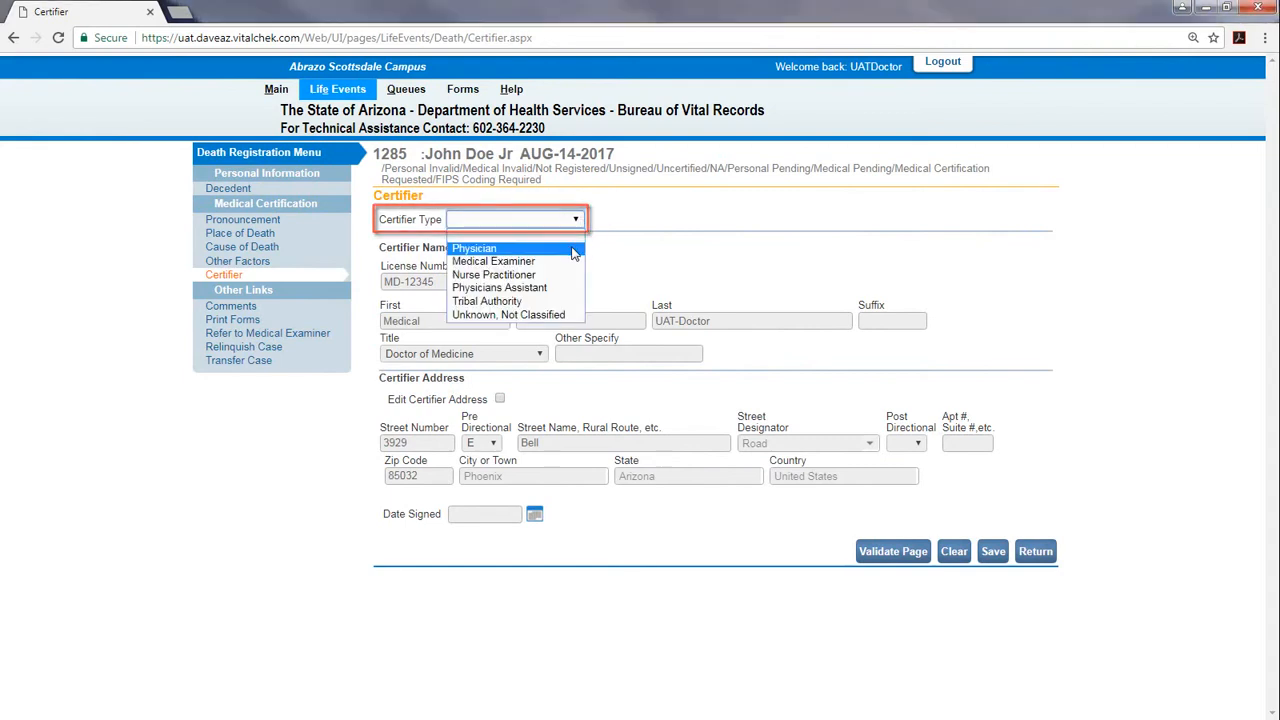
{"action": "left_click", "coordinate": [572, 248]}
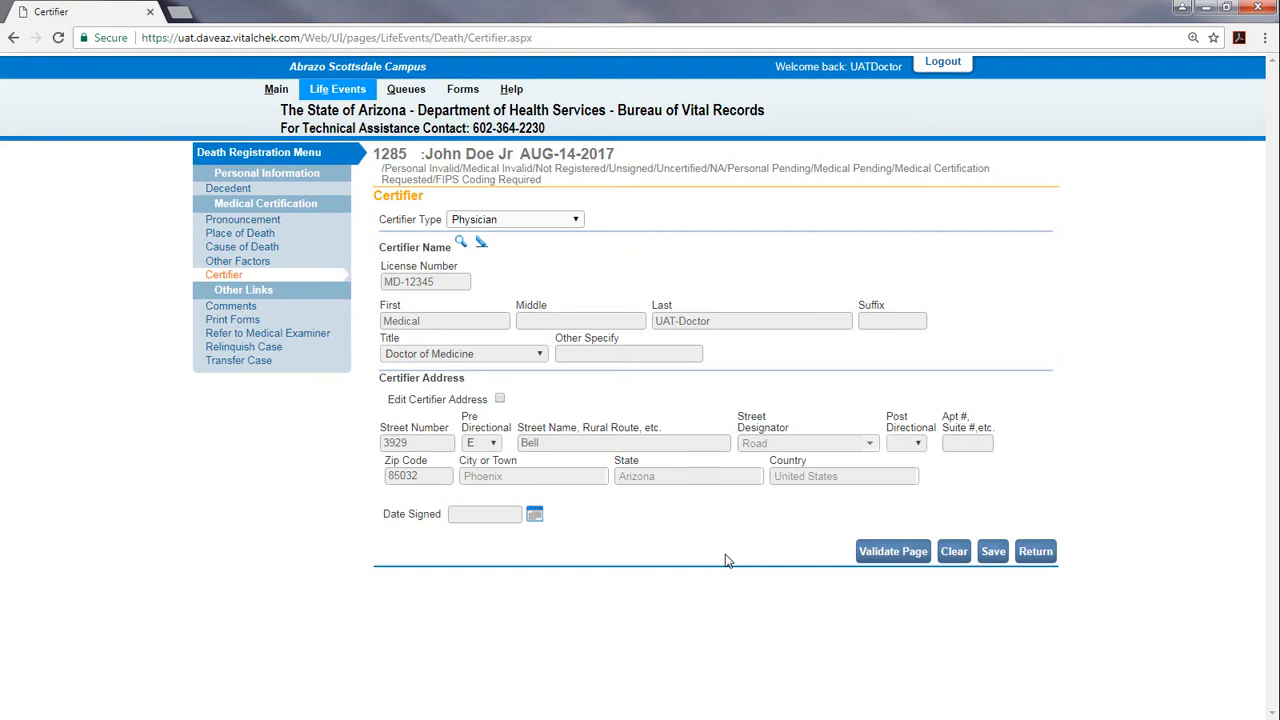
{"action": "left_click", "coordinate": [886, 562]}
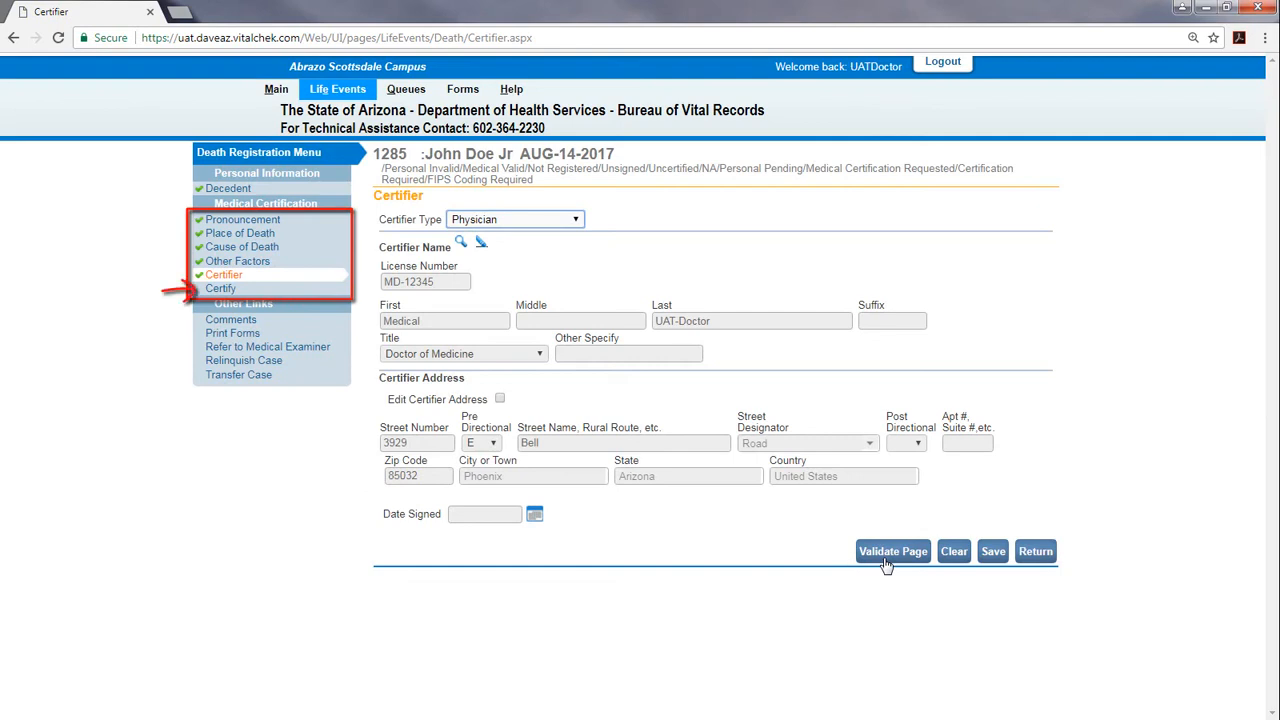
Open Certify and affirm the cause and manner of death statement
{"action": "left_click", "coordinate": [311, 296]}
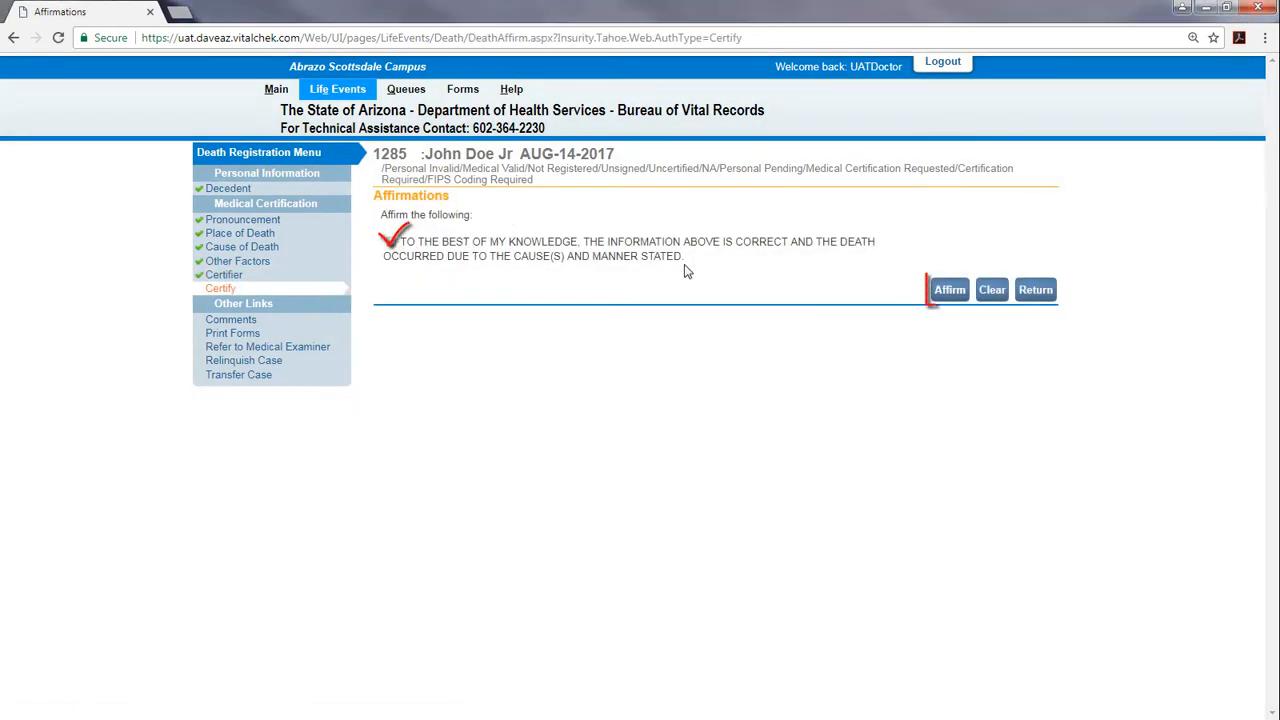
{"action": "left_click", "coordinate": [952, 300]}
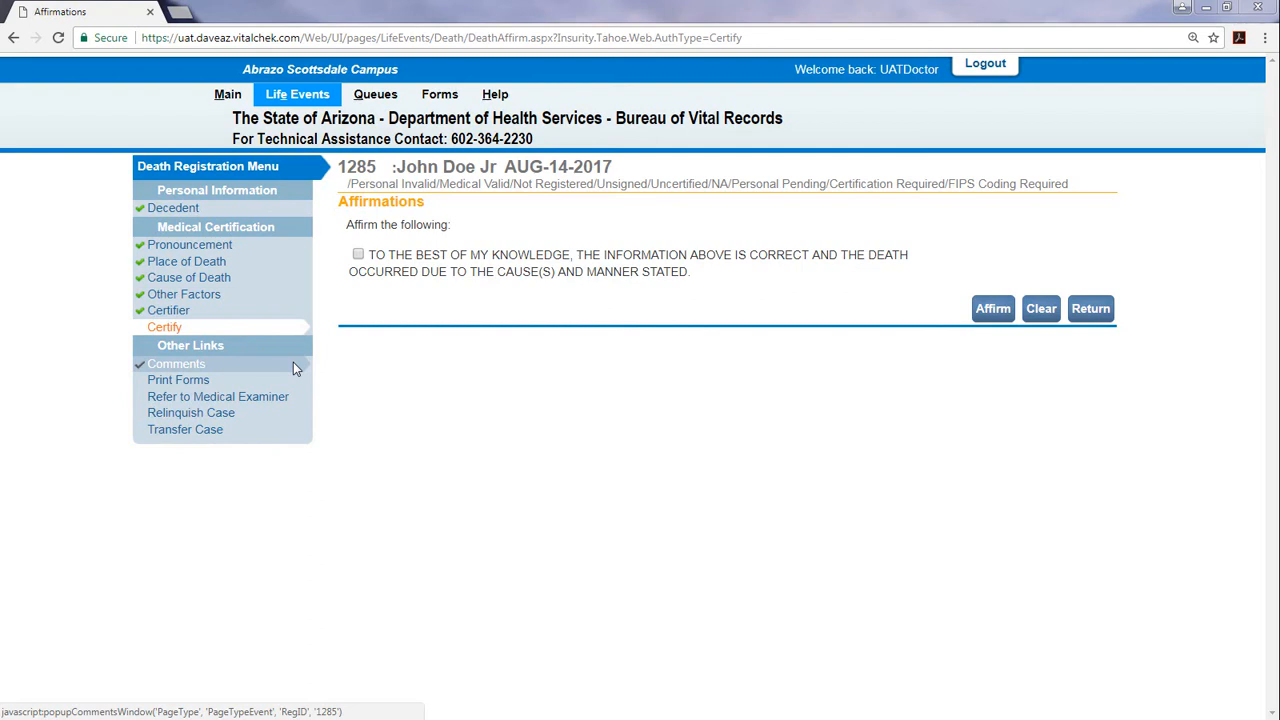
{"action": "left_click", "coordinate": [296, 369]}
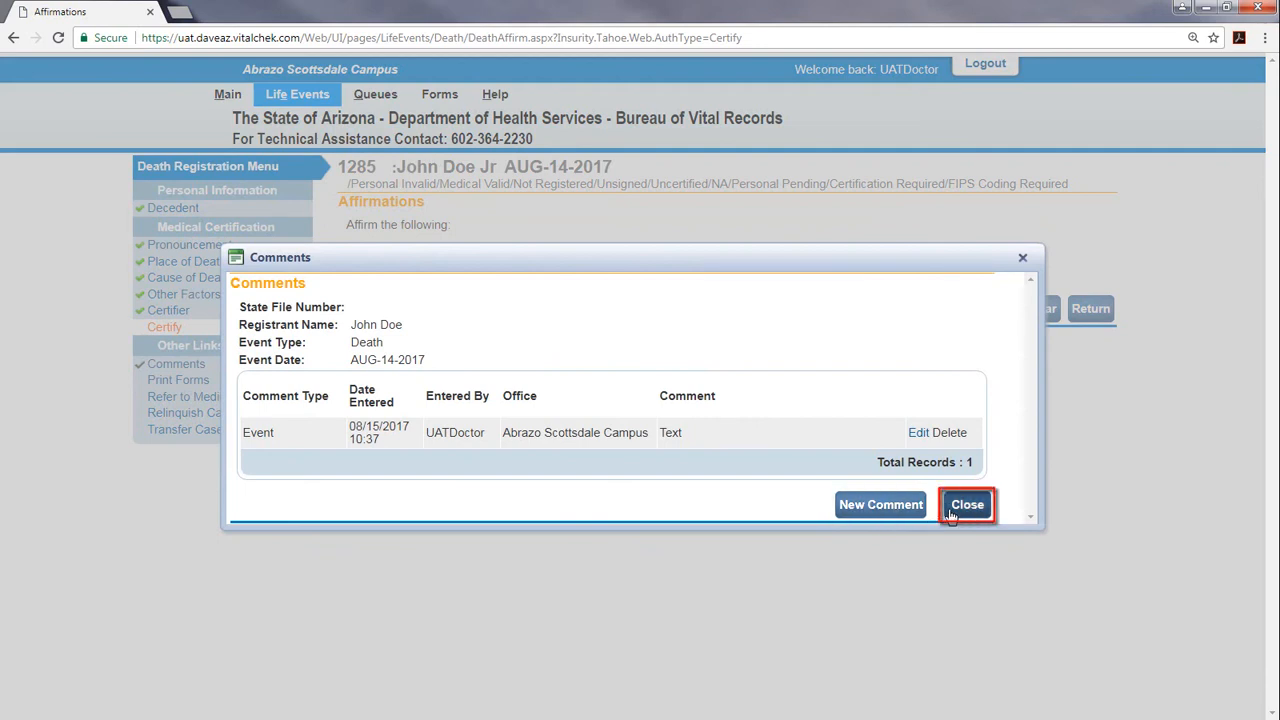
{"action": "left_click", "coordinate": [915, 512]}
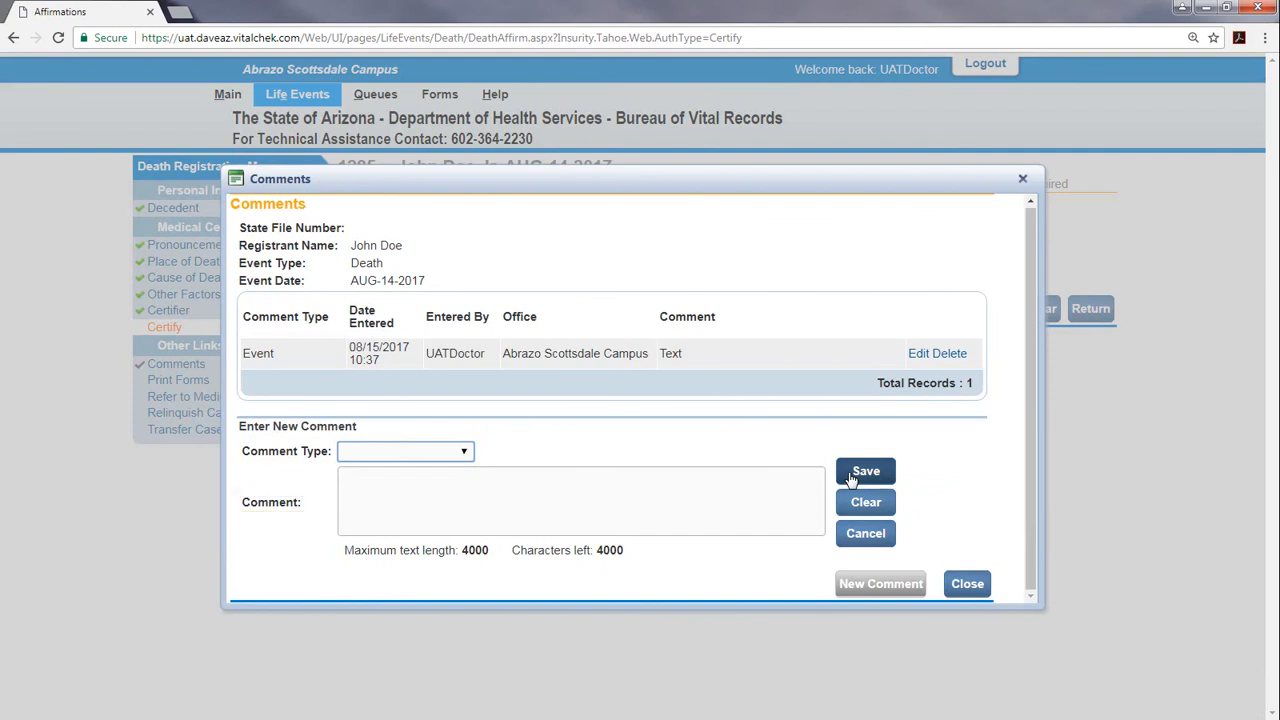
{"action": "left_click", "coordinate": [460, 455]}
{"action": "left_click", "coordinate": [450, 487]}
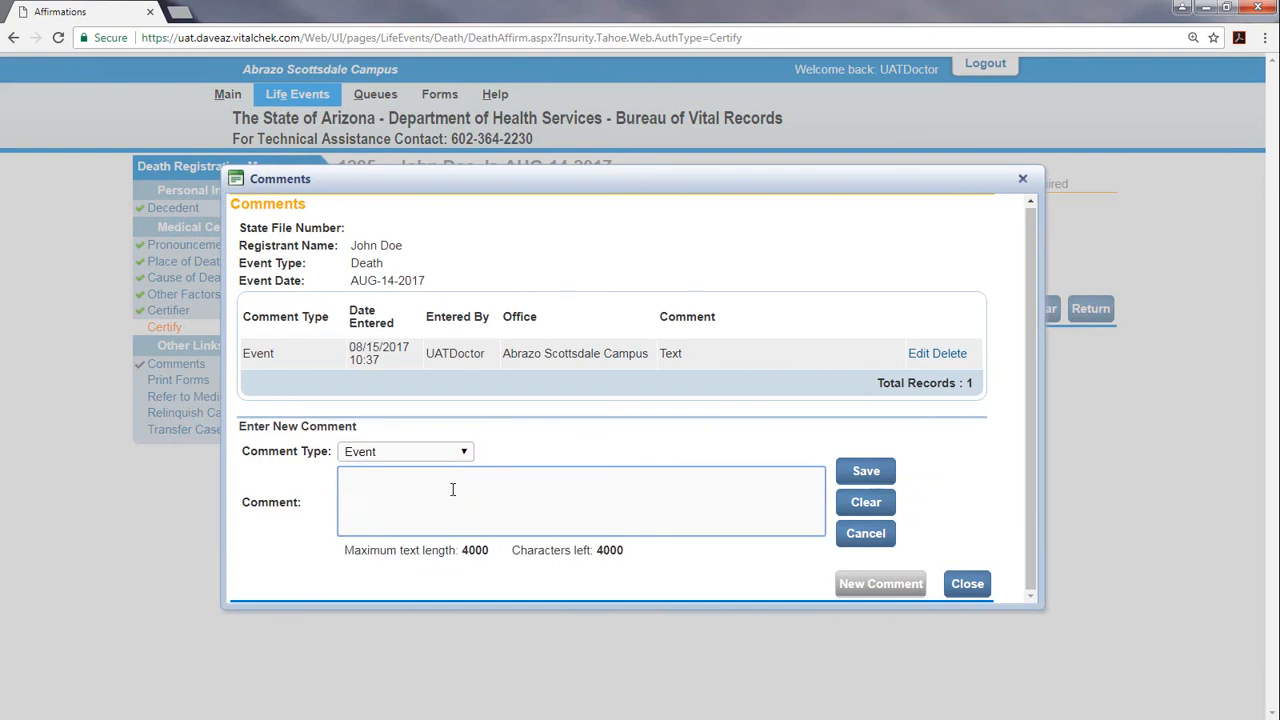
{"action": "type", "text": "Comment goes here"}
{"action": "left_click", "coordinate": [882, 476]}
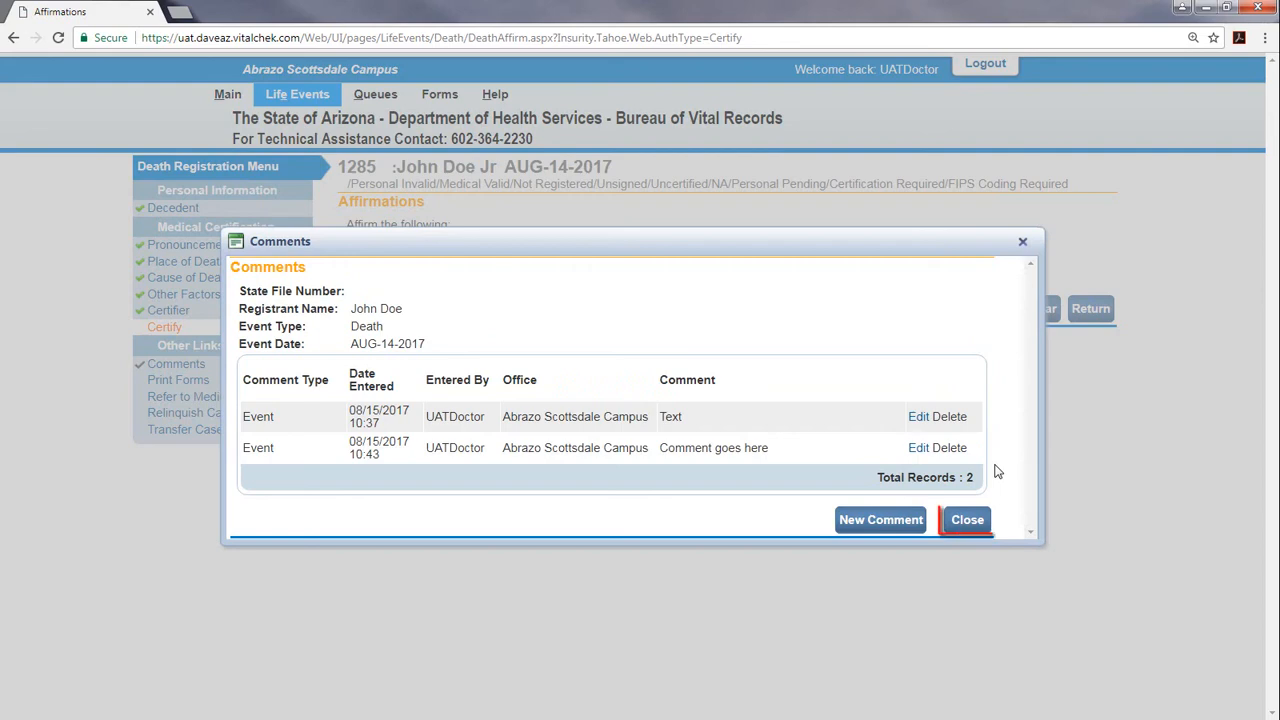
{"action": "left_click", "coordinate": [966, 520]}
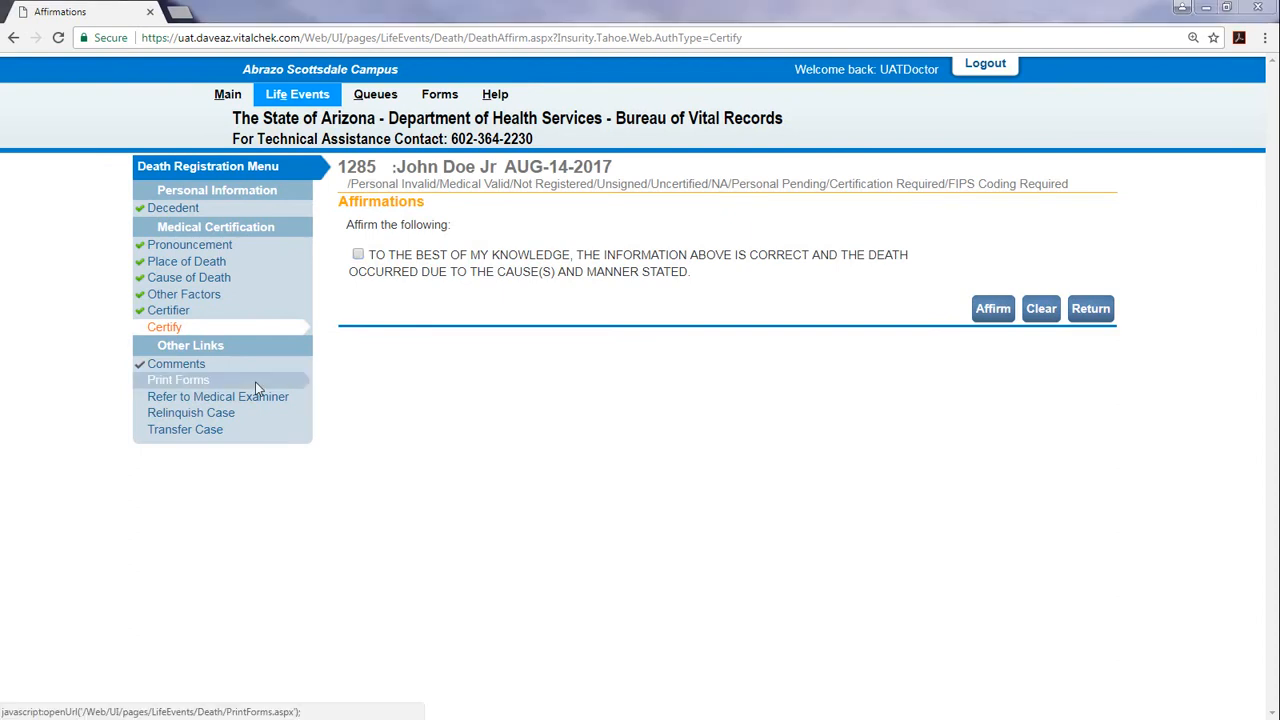
{"action": "left_click", "coordinate": [200, 380]}
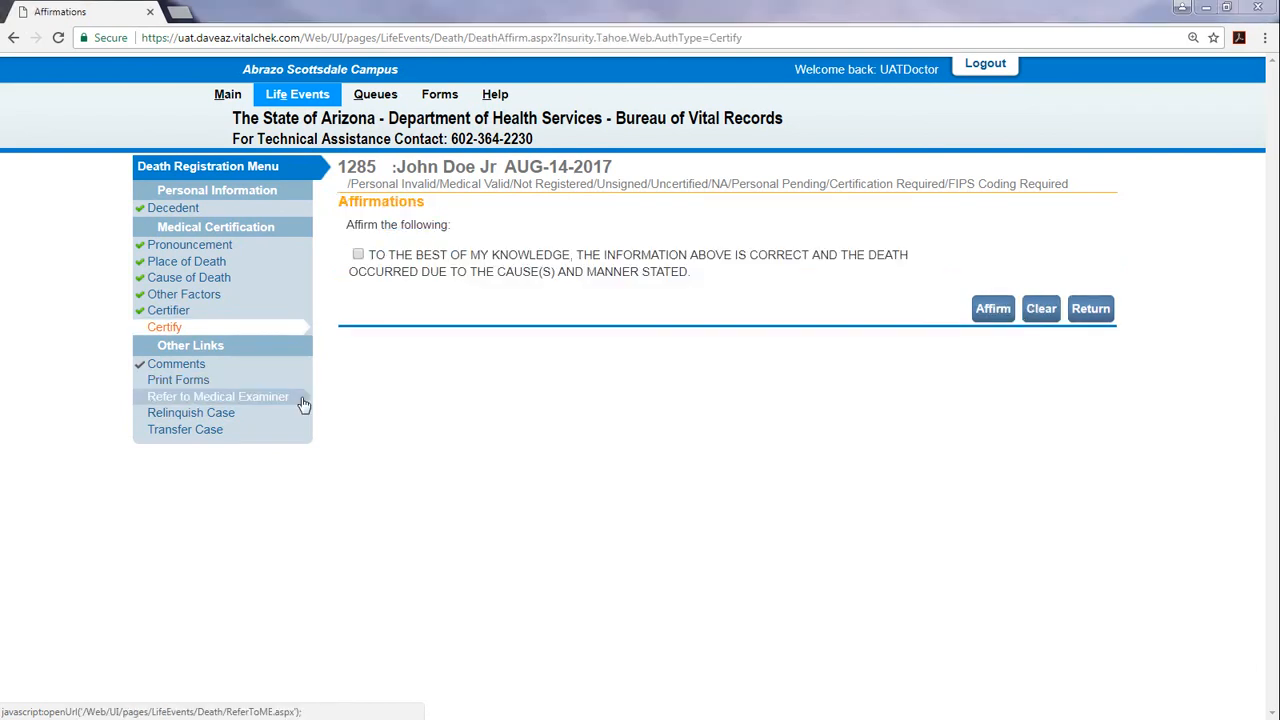
{"action": "left_click", "coordinate": [303, 404]}
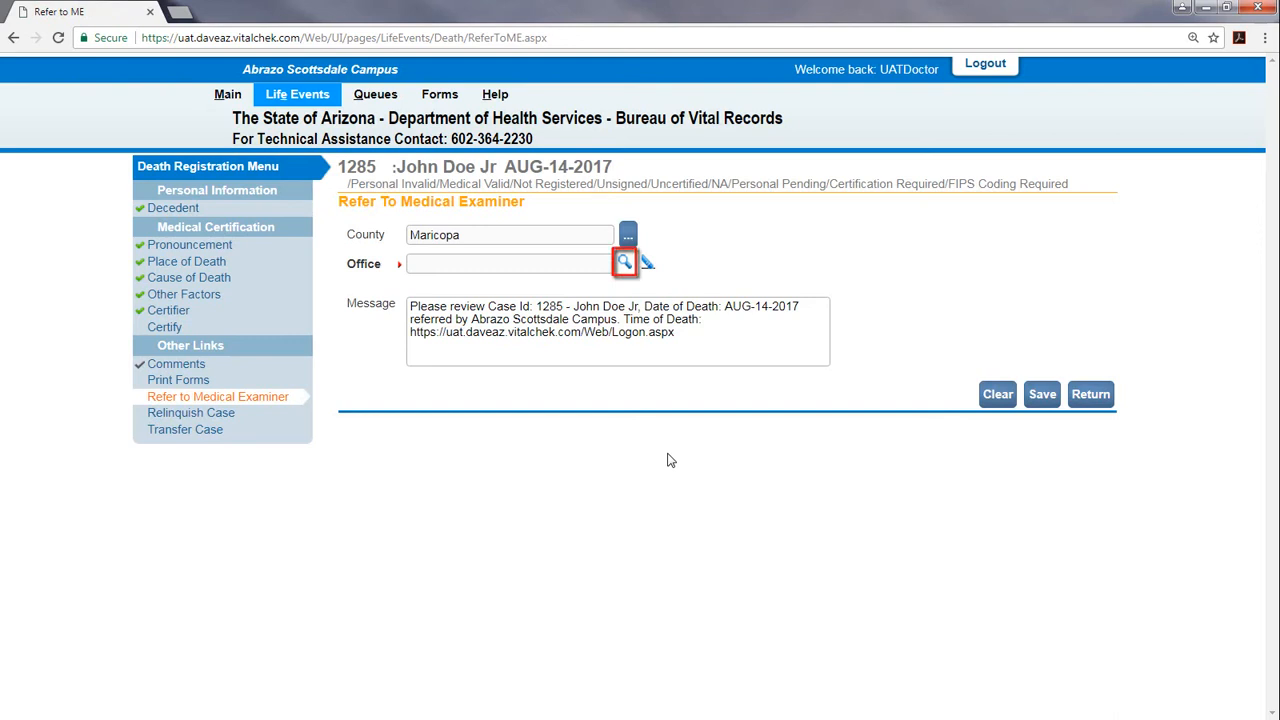
Refer the case to Maricopa County Medical Examiner's Office, adding an 'Add Text' line to the message
{"action": "left_click", "coordinate": [625, 264]}
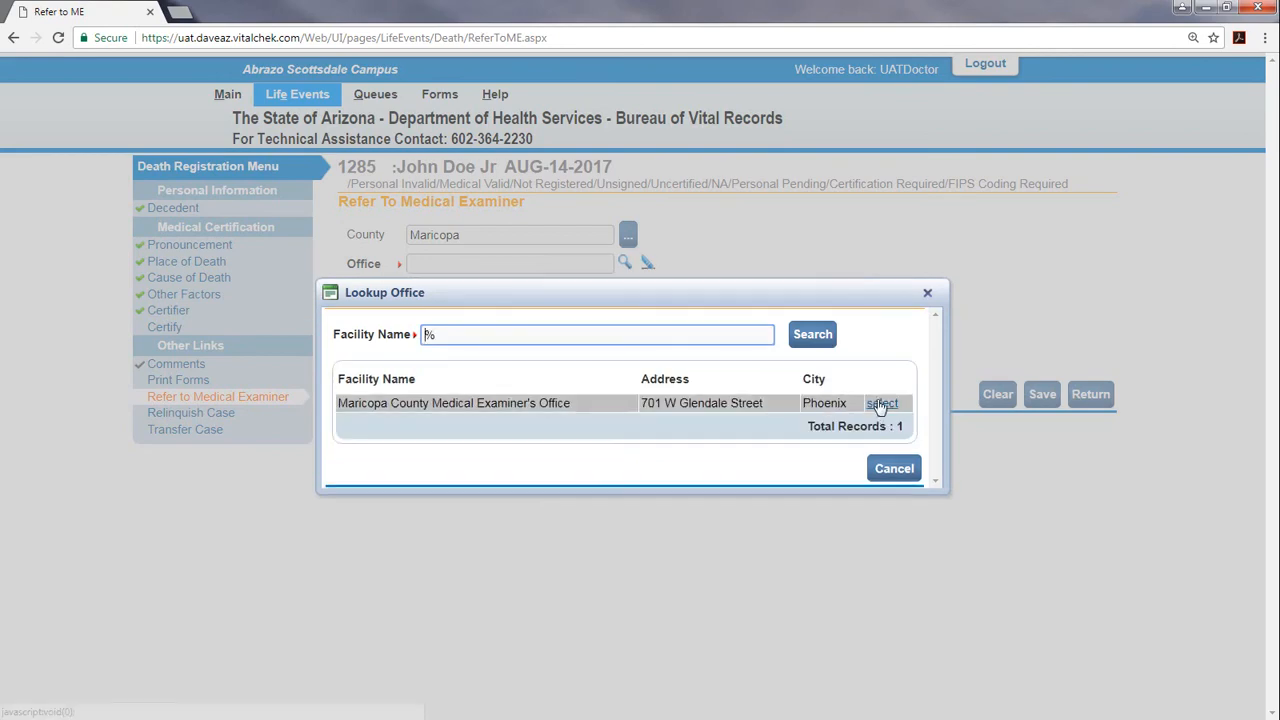
{"action": "left_click", "coordinate": [880, 404]}
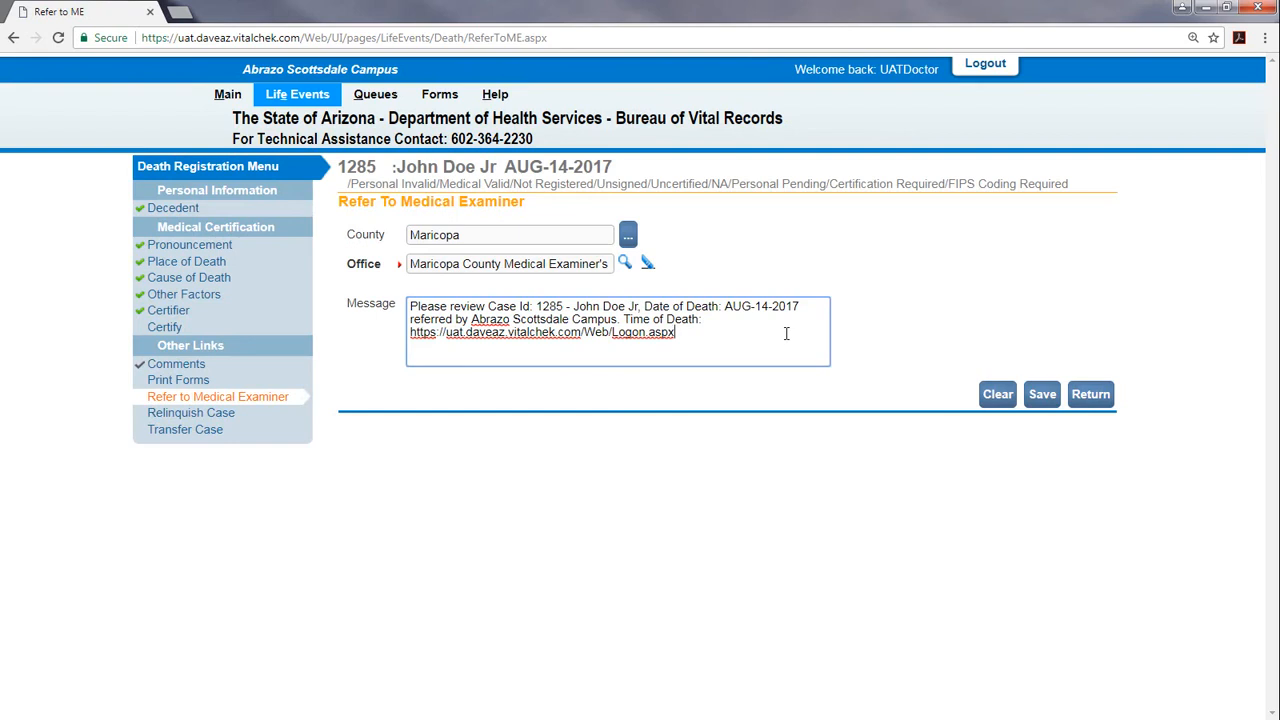
{"action": "key", "text": "Return"}
{"action": "key", "text": "Return"}
{"action": "type", "text": "Add Text"}
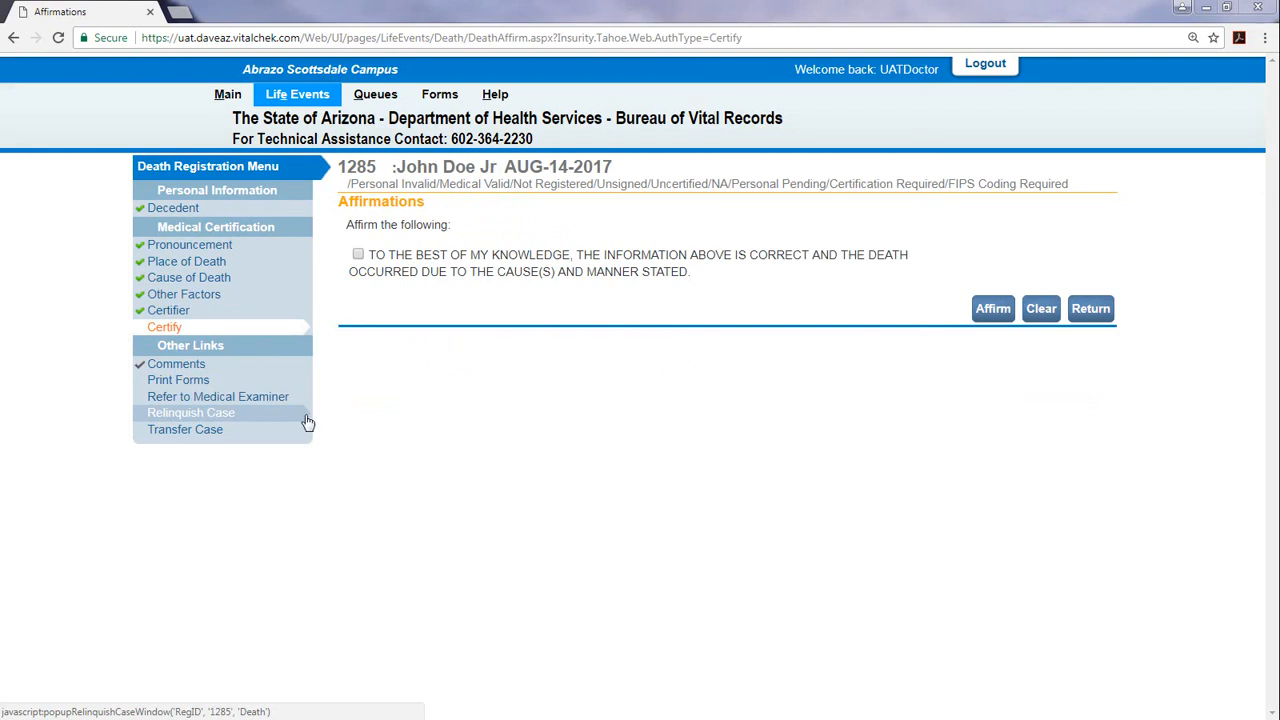
Try Relinquish Case, dismiss its warning, then go to the Transfer Case page
{"action": "left_click", "coordinate": [301, 421]}
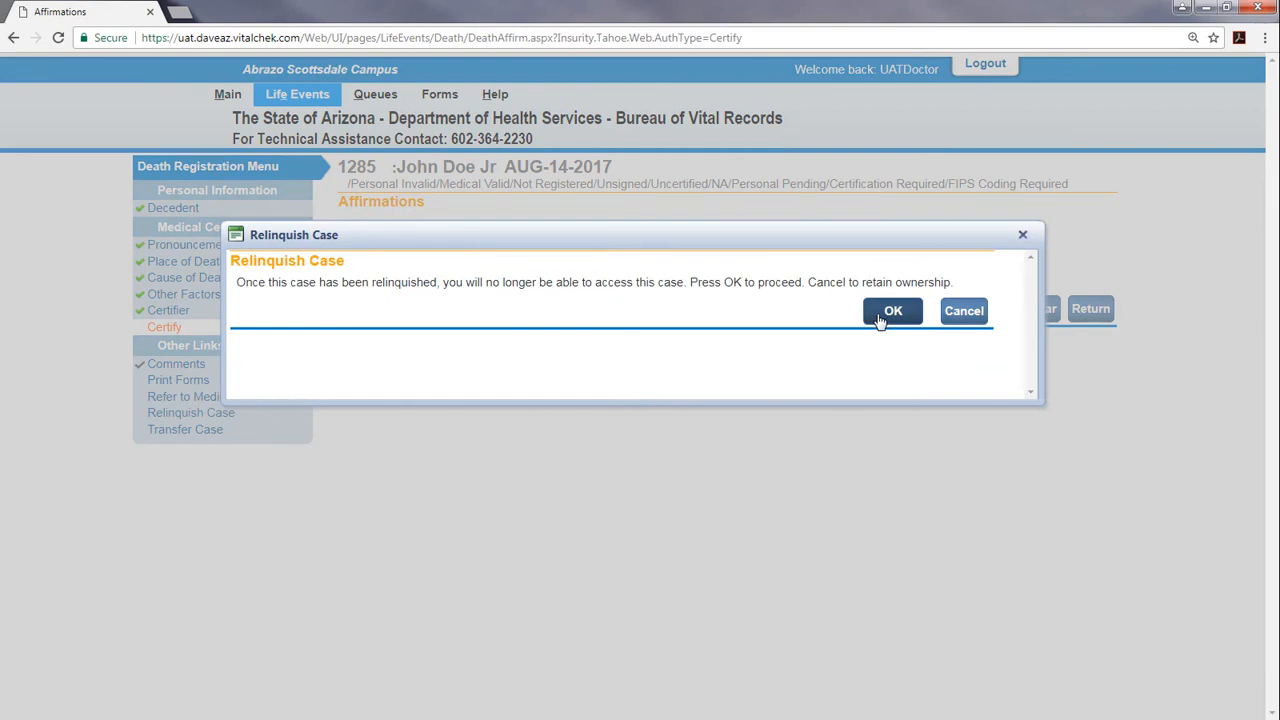
{"action": "left_click", "coordinate": [964, 312]}
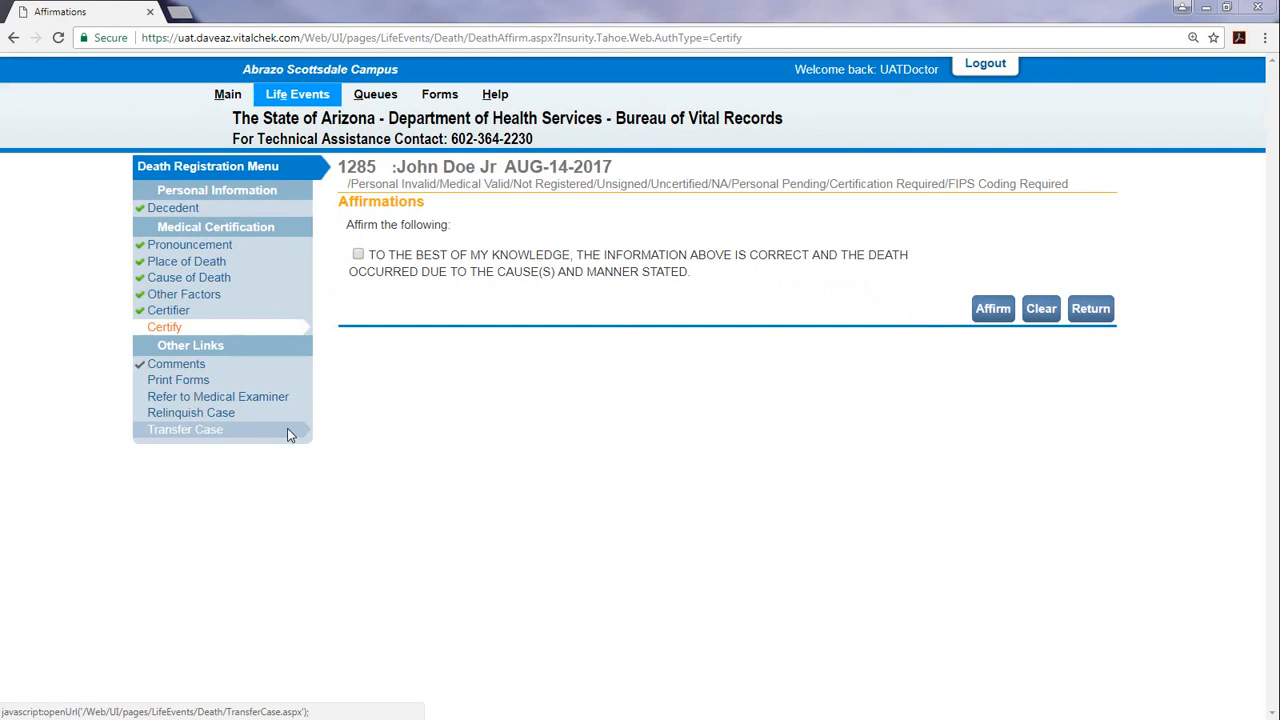
{"action": "left_click", "coordinate": [288, 432]}
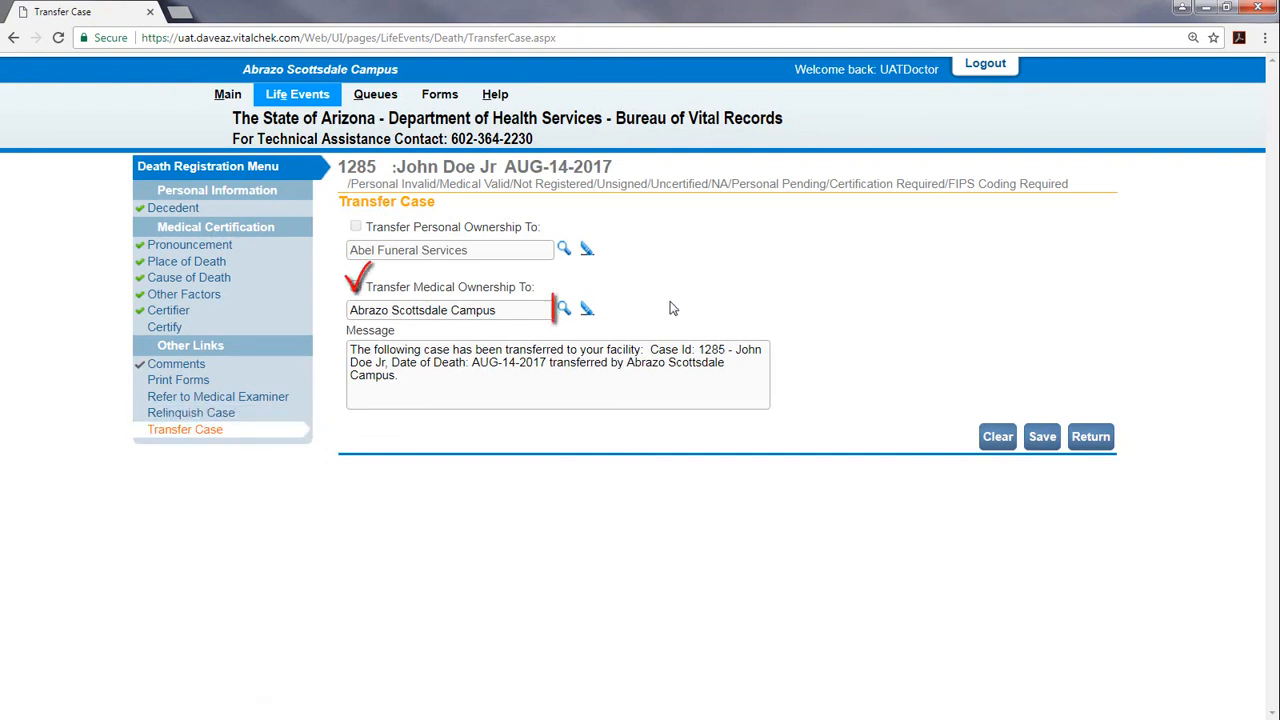
Transfer medical ownership to Abrazo Arrowhead Campus via a '%' search, adding 'Text here' to the message, and save
{"action": "left_click", "coordinate": [564, 310]}
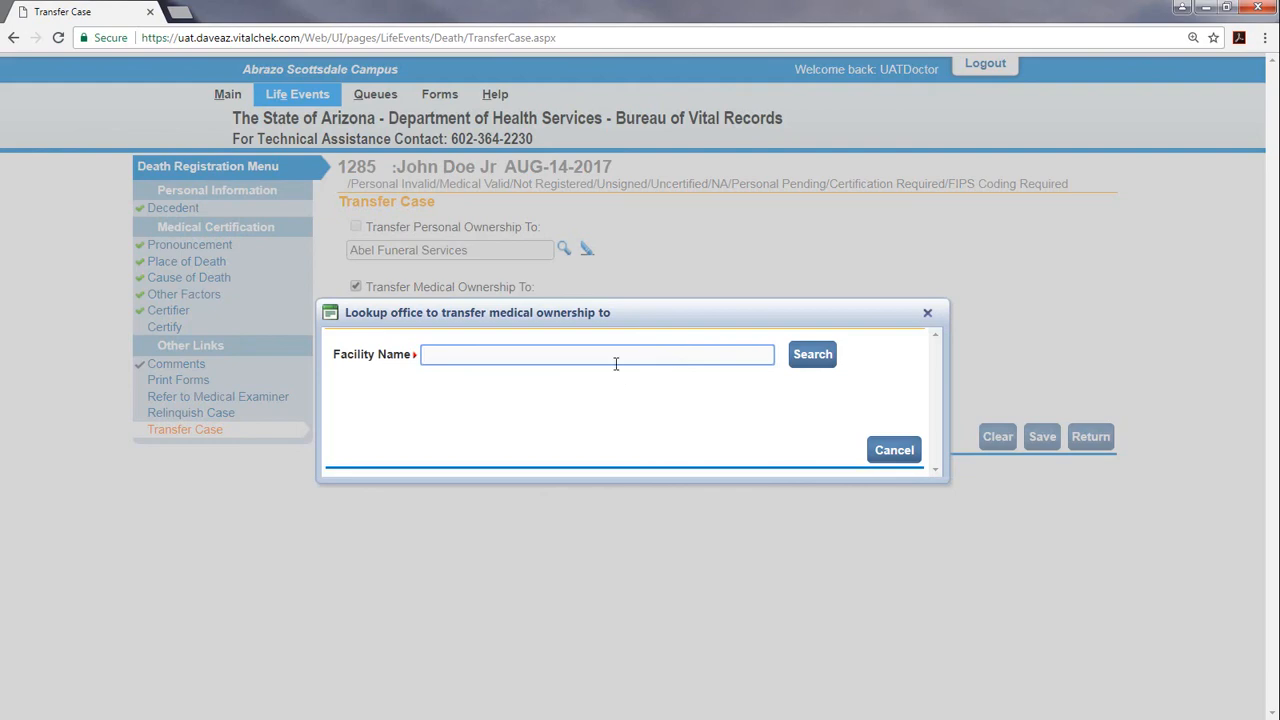
{"action": "type", "text": "%"}
{"action": "key", "text": "Return"}
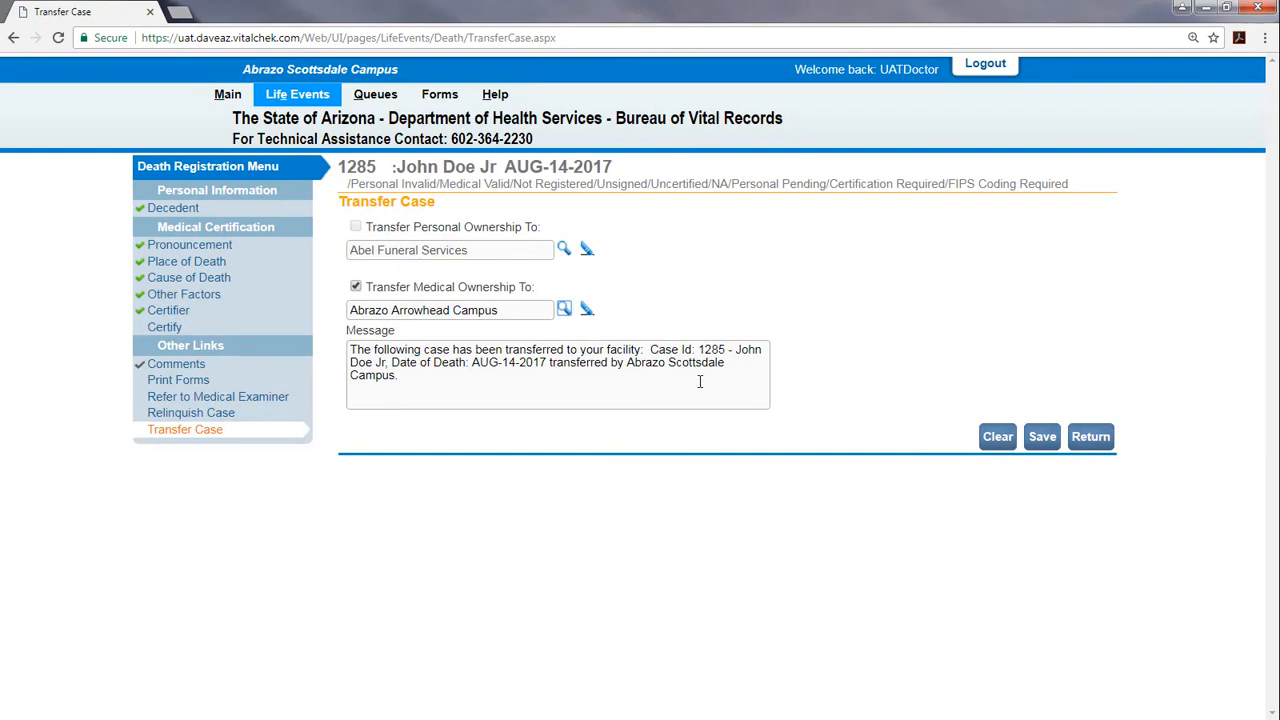
{"action": "left_click", "coordinate": [565, 387]}
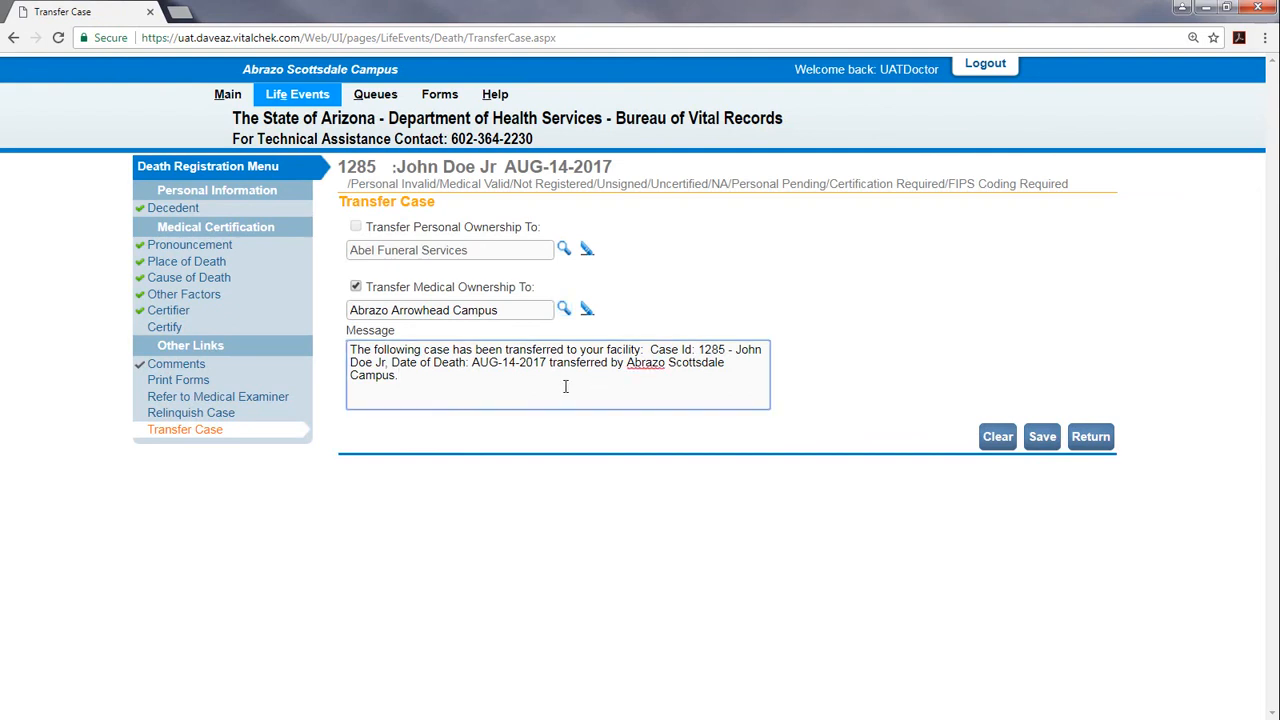
{"action": "key", "text": "Return"}
{"action": "key", "text": "Return"}
{"action": "type", "text": "Text here"}
{"action": "left_click", "coordinate": [1043, 440]}
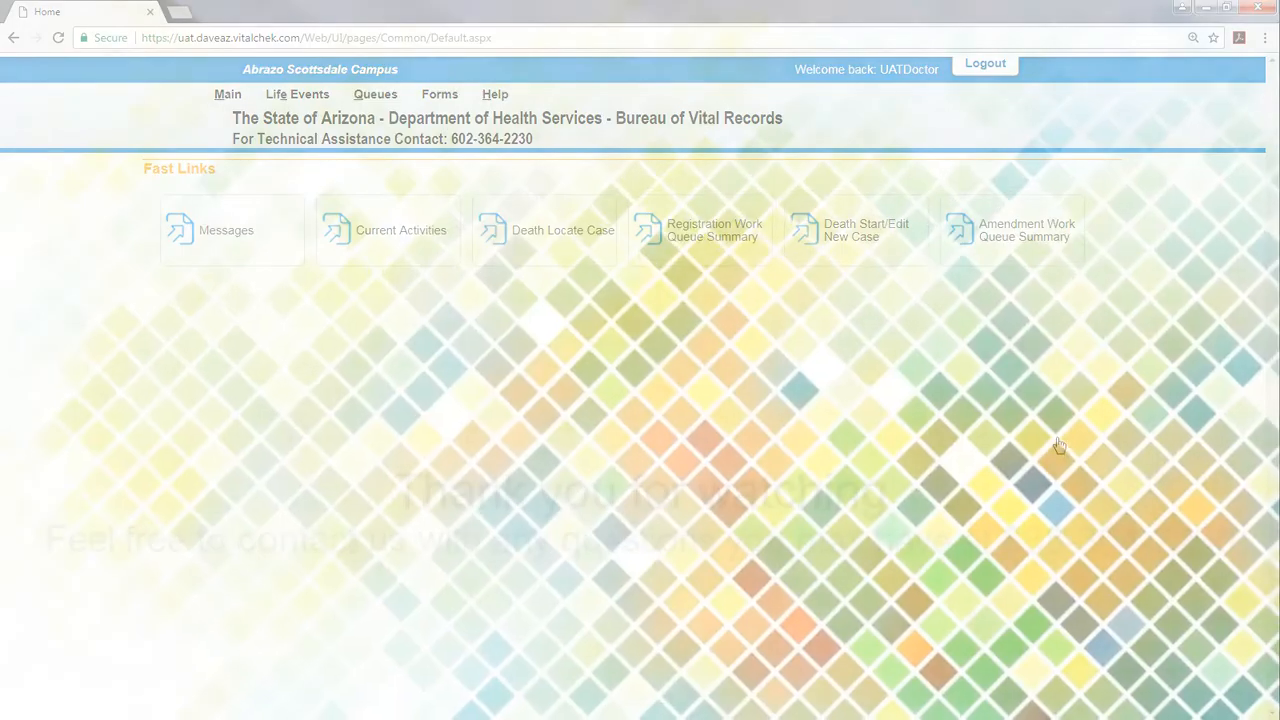